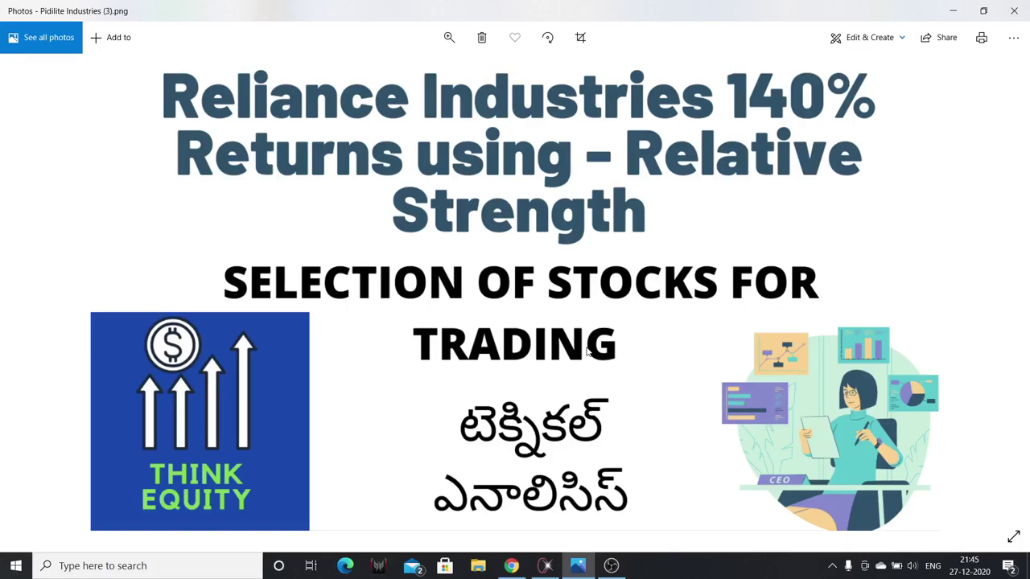
- Browse the channel's Videos grid, then bring back the Reliance Relative Strength title image in Photos
click(511, 565)
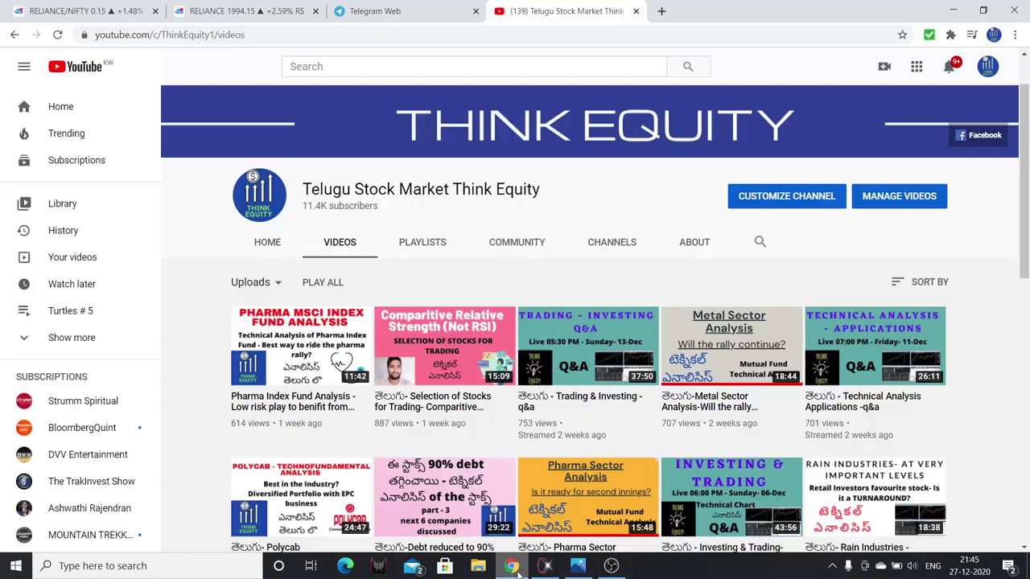
scroll(465, 211, down, 2)
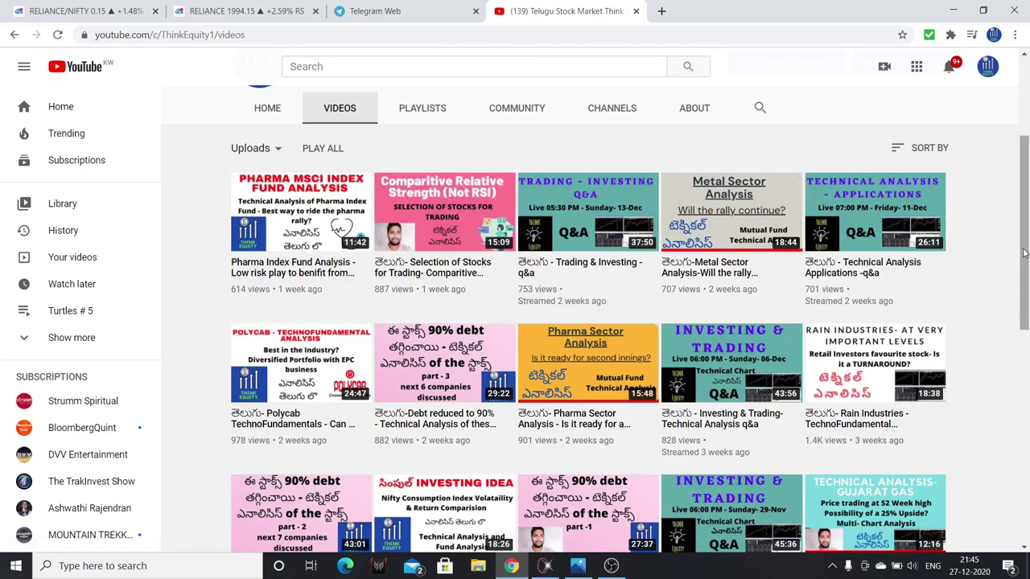
click(578, 565)
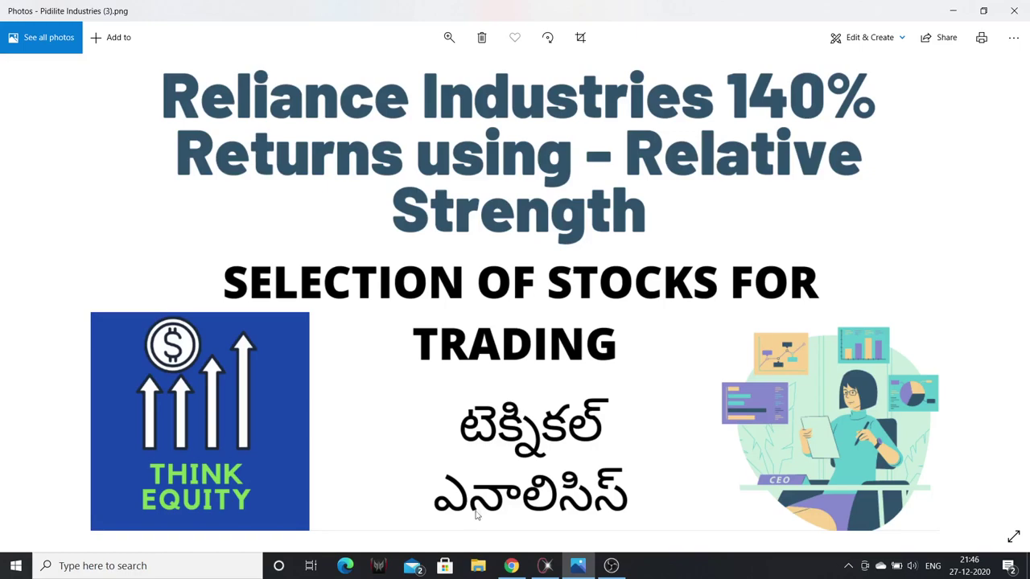
- Show the Reliance price chart, then the RELIANCE/NIFTY chart, then the Think Equity Videos page
click(511, 565)
click(193, 10)
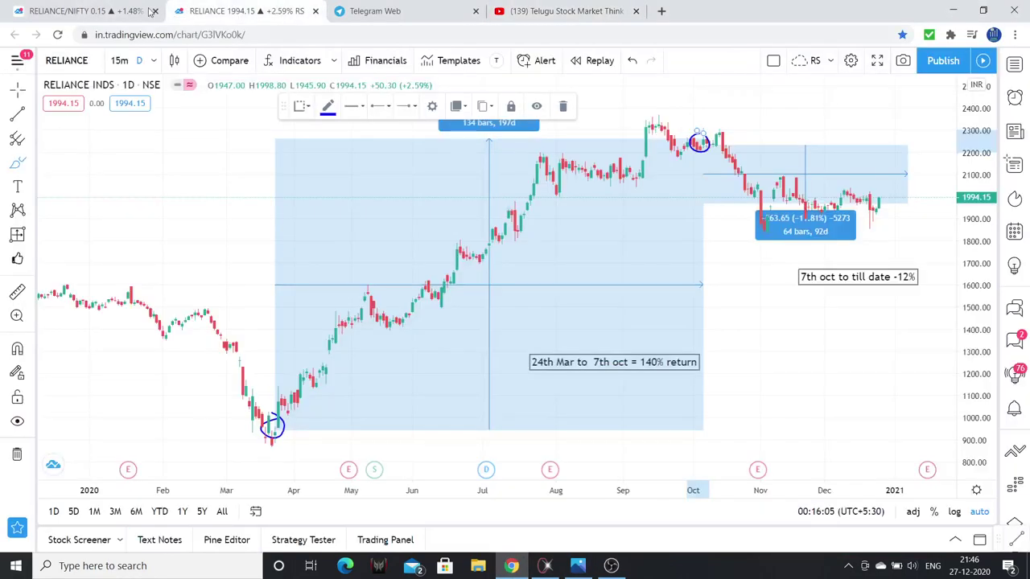
click(137, 10)
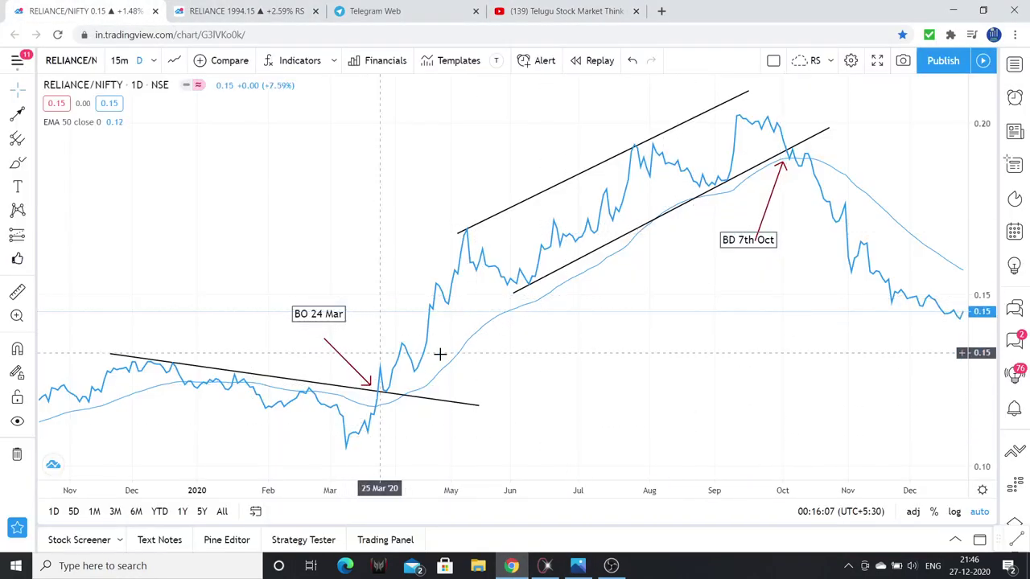
click(555, 10)
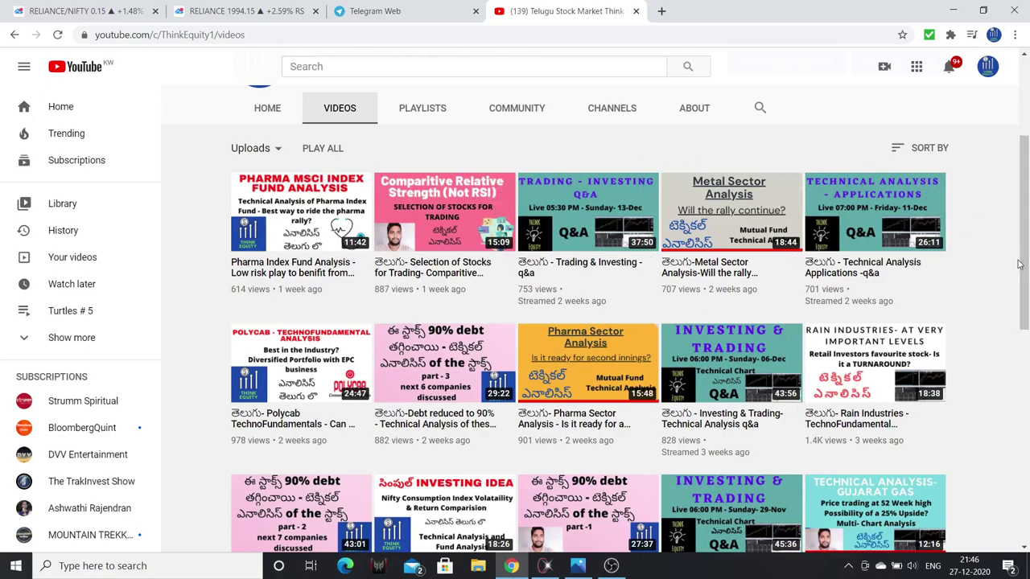
scroll(999, 315, down, 2)
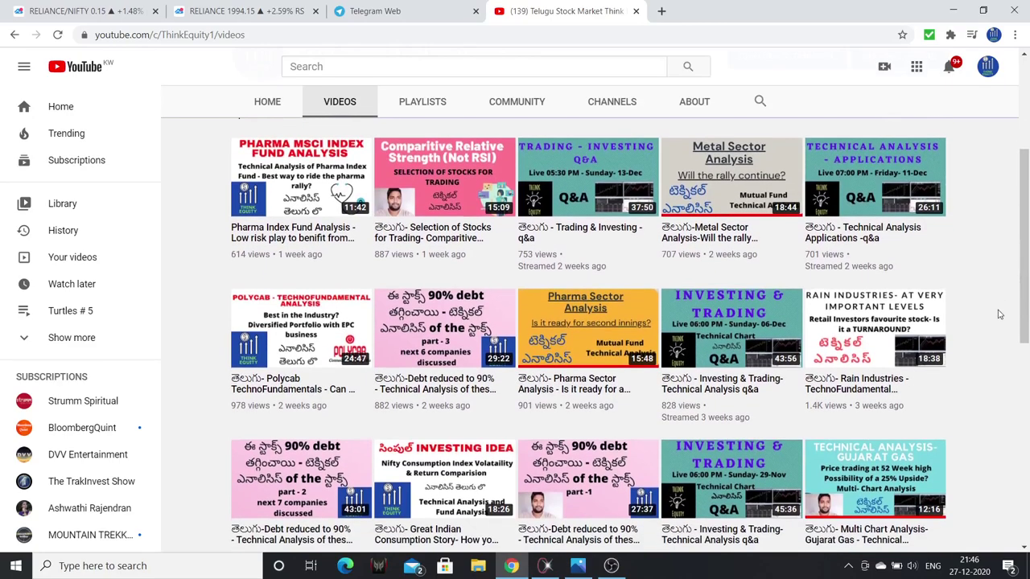
scroll(1000, 314, down, 2)
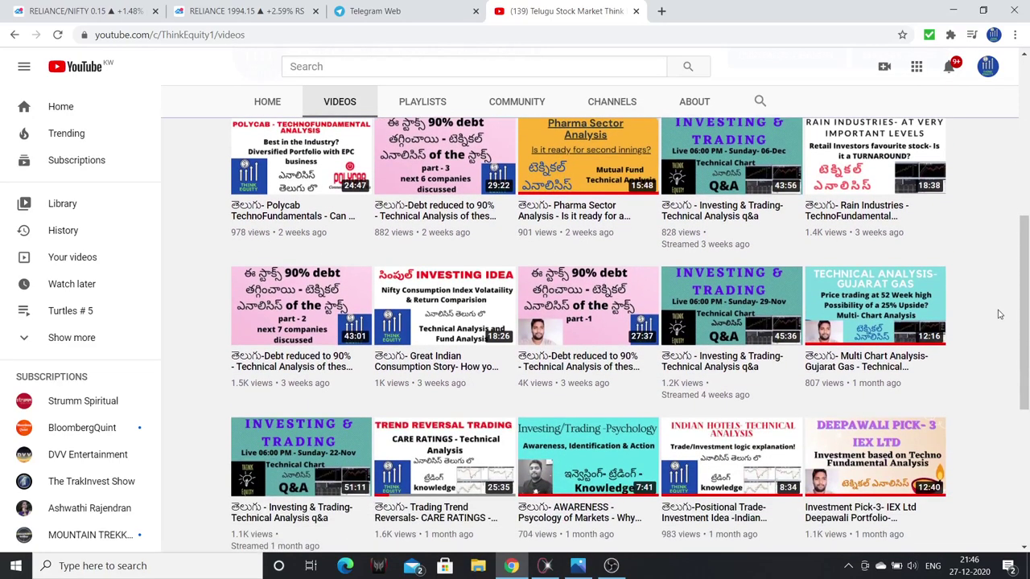
scroll(999, 315, down, 2)
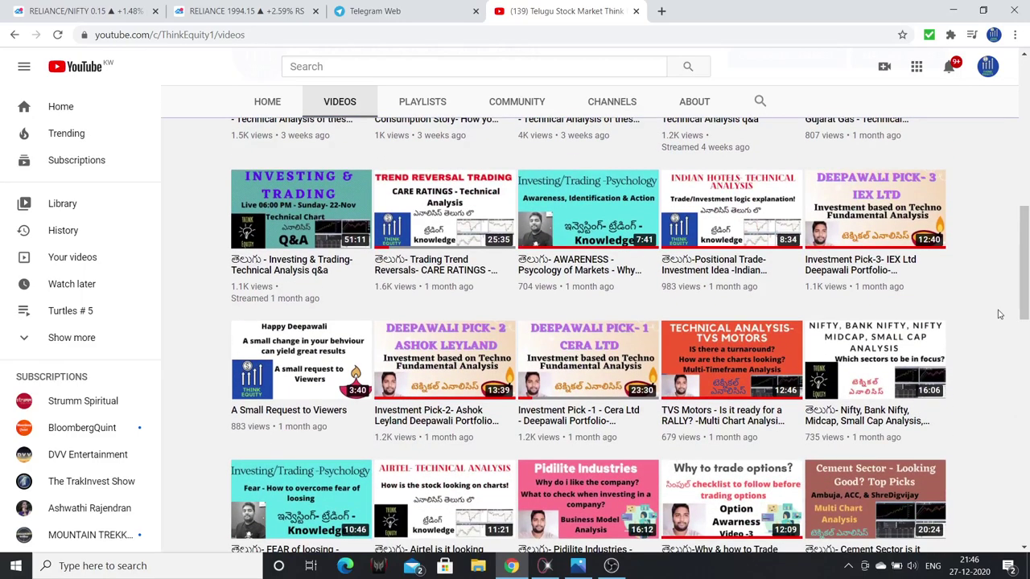
scroll(999, 314, down, 2)
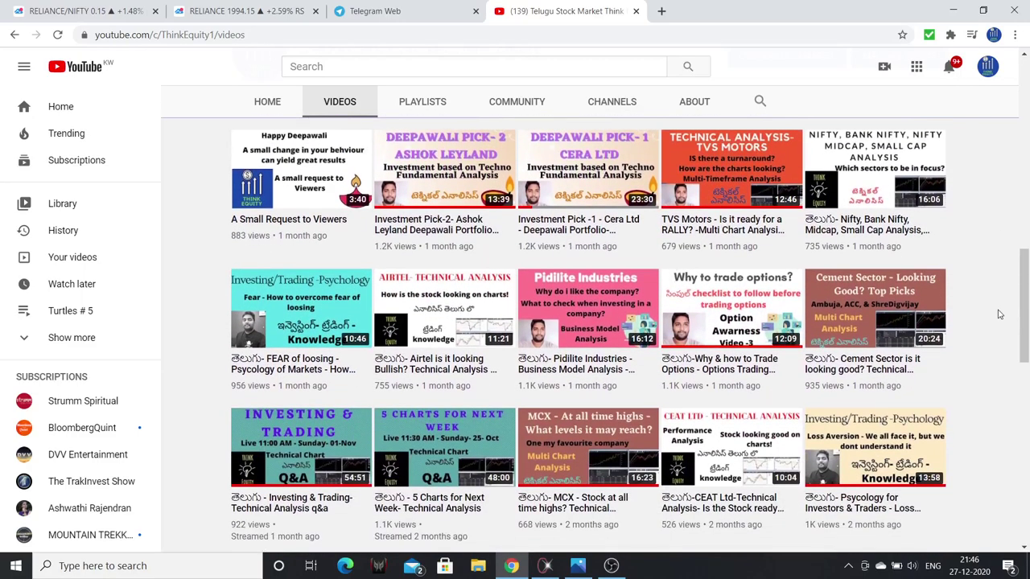
scroll(1000, 315, down, 2)
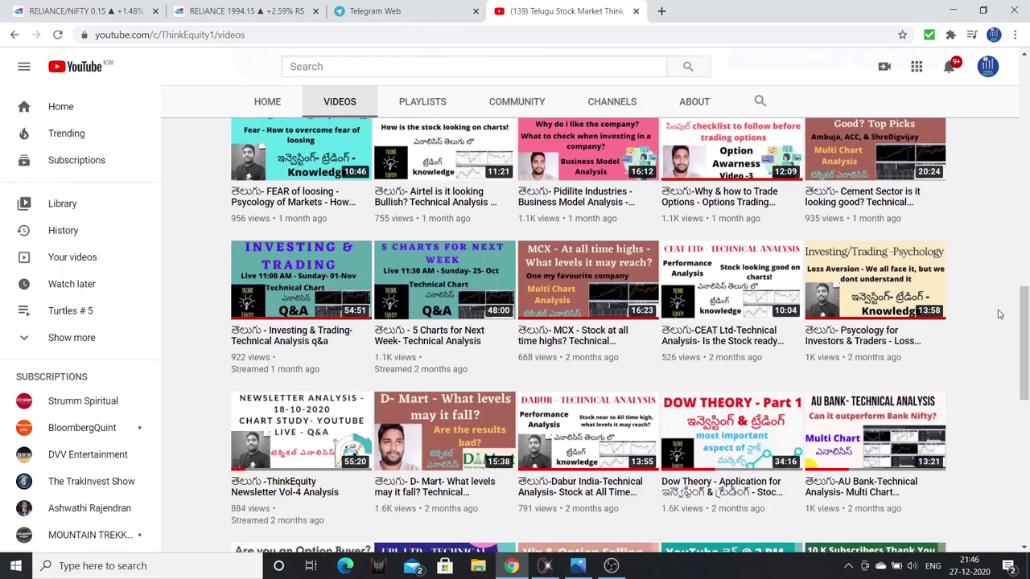
scroll(1000, 315, down, 1)
scroll(999, 314, up, 4)
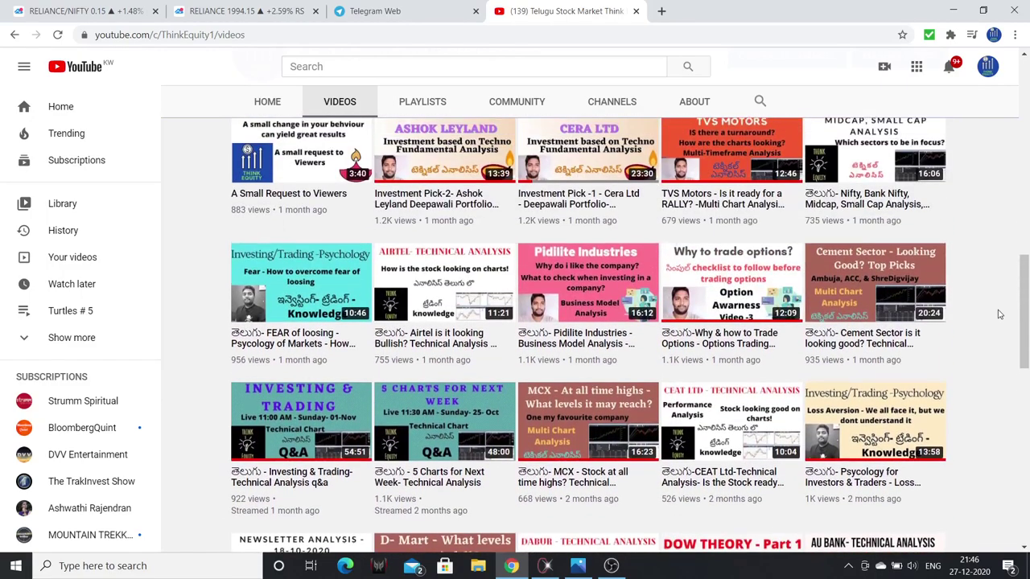
scroll(999, 315, down, 1)
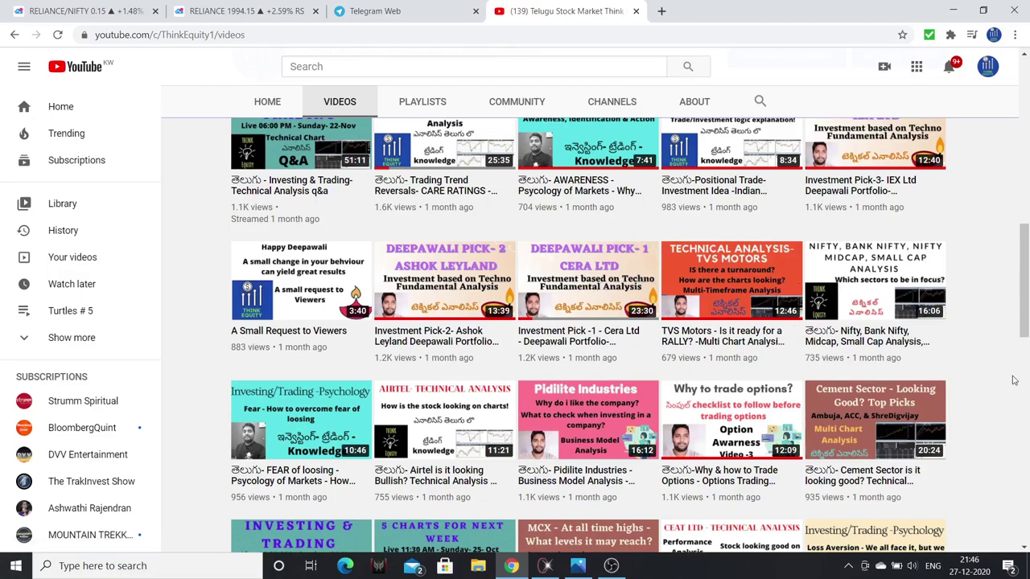
scroll(1014, 381, up, 10)
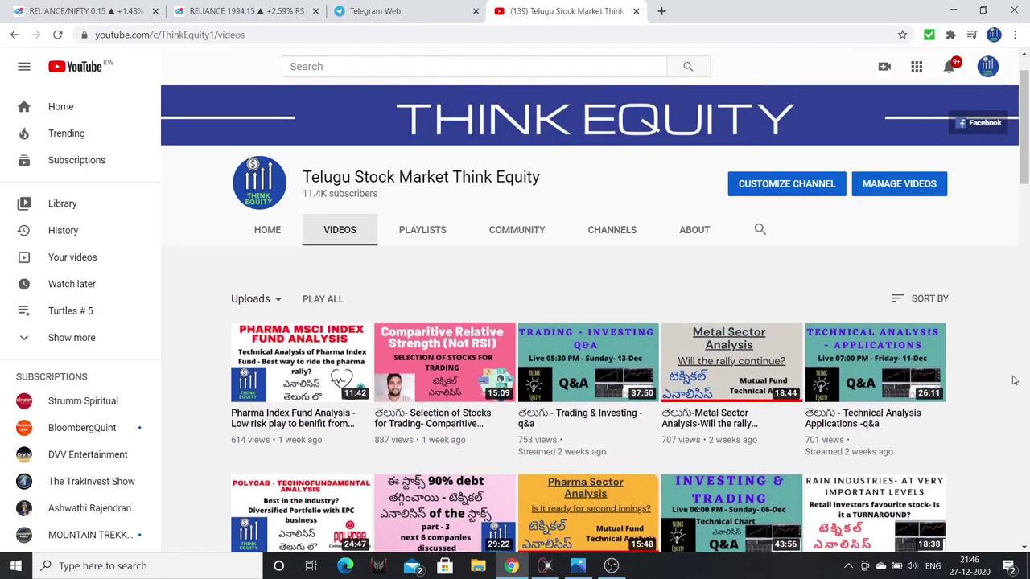
scroll(1013, 381, down, 1)
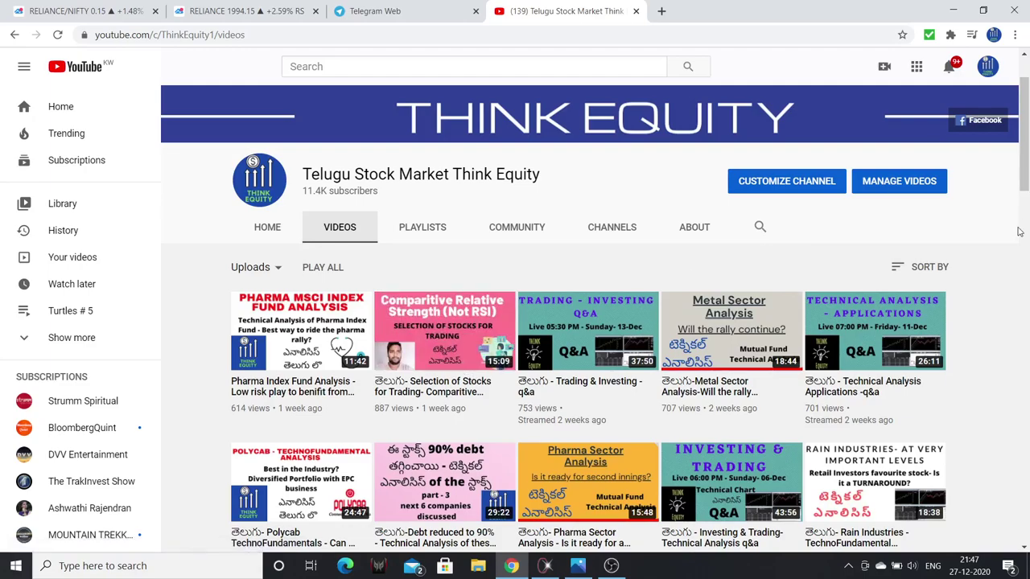
scroll(1019, 231, down, 1)
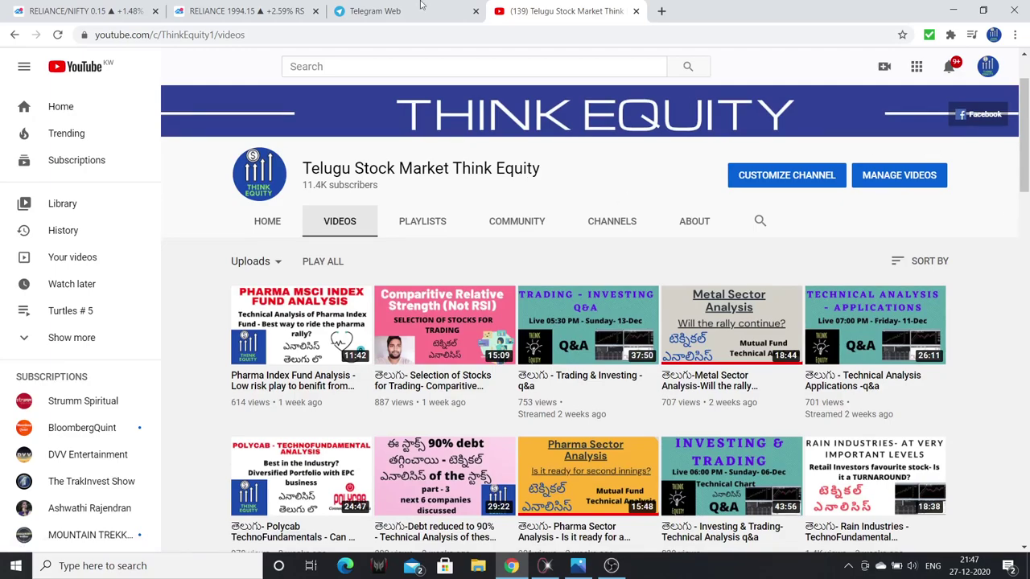
- Return to the Reliance price chart, then open TradingView's home page in a fresh tab
click(272, 9)
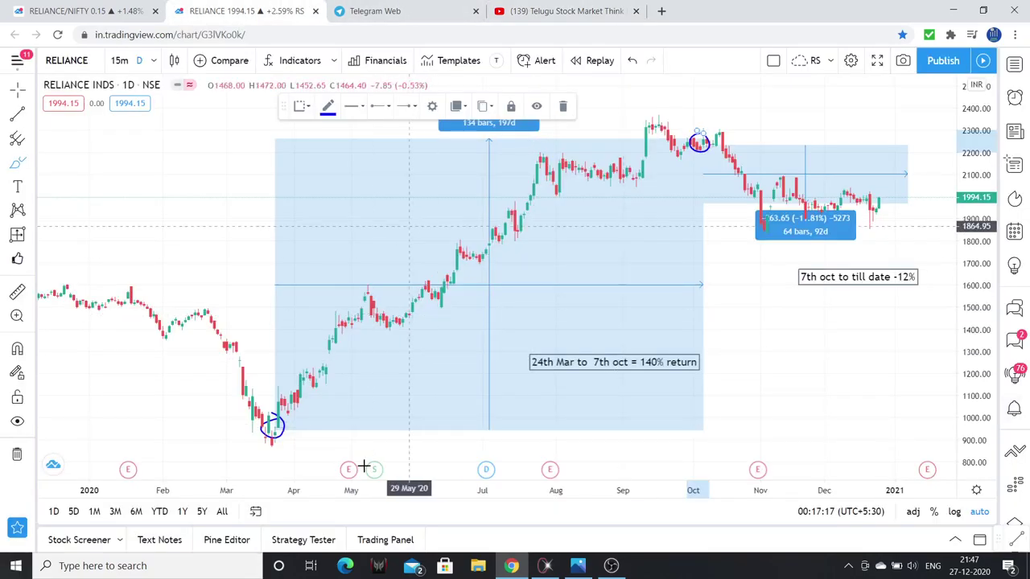
scroll(777, 370, up, 1)
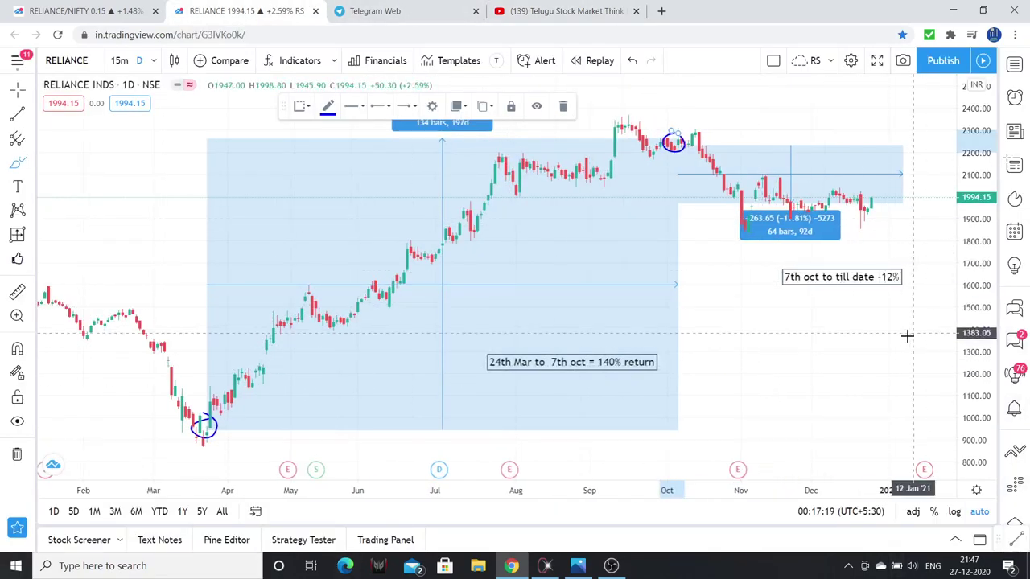
click(662, 12)
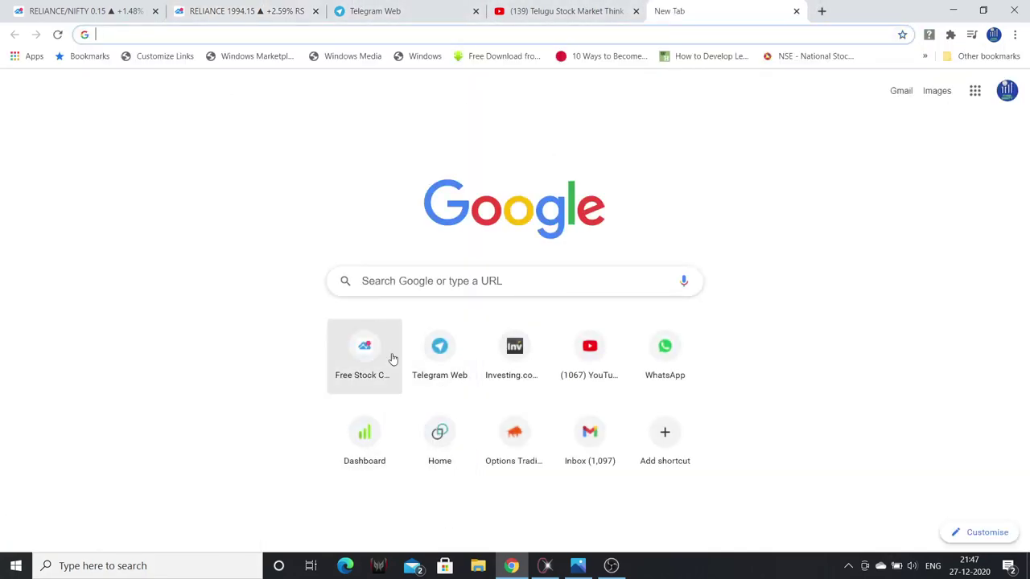
click(391, 356)
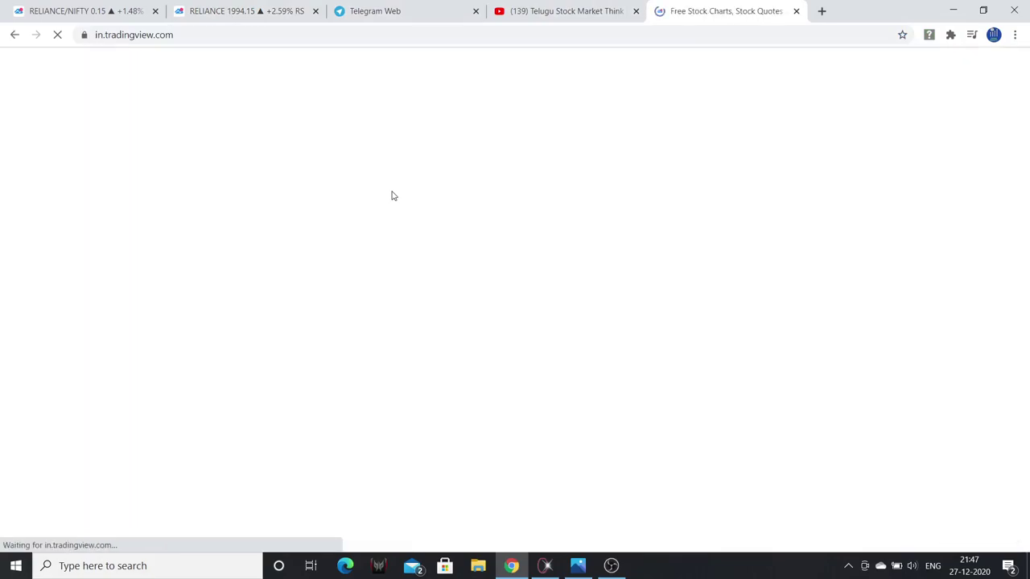
- Search the ticker RELIANCE and open the NSE RELIANCE INDS overview page
click(377, 111)
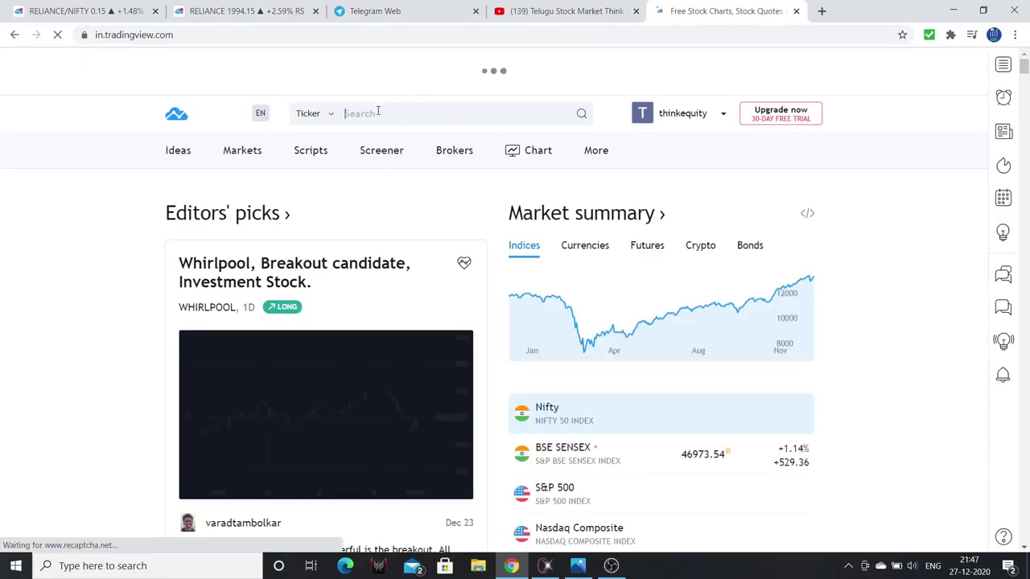
text(RELIANCE)
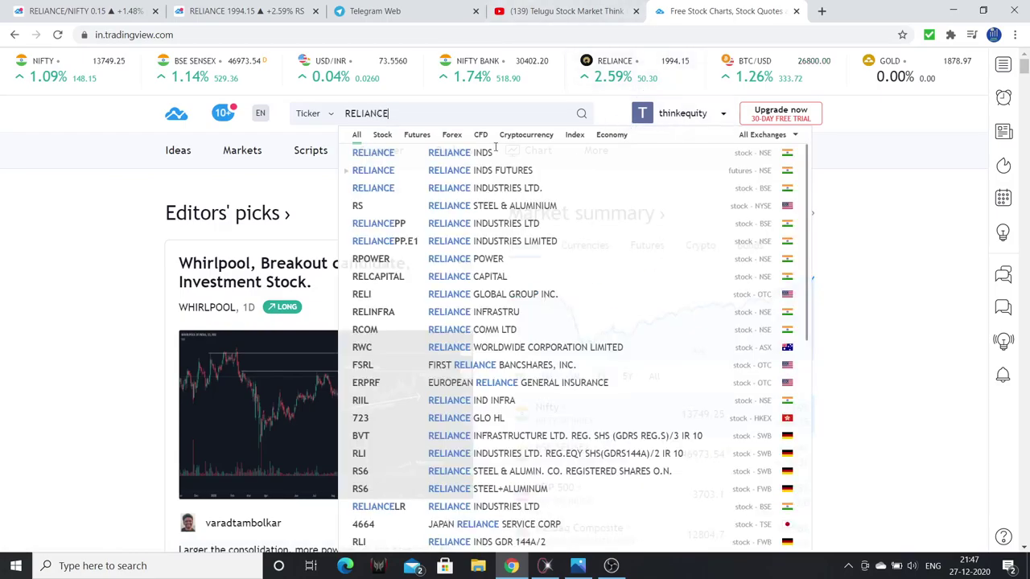
click(467, 153)
click(375, 11)
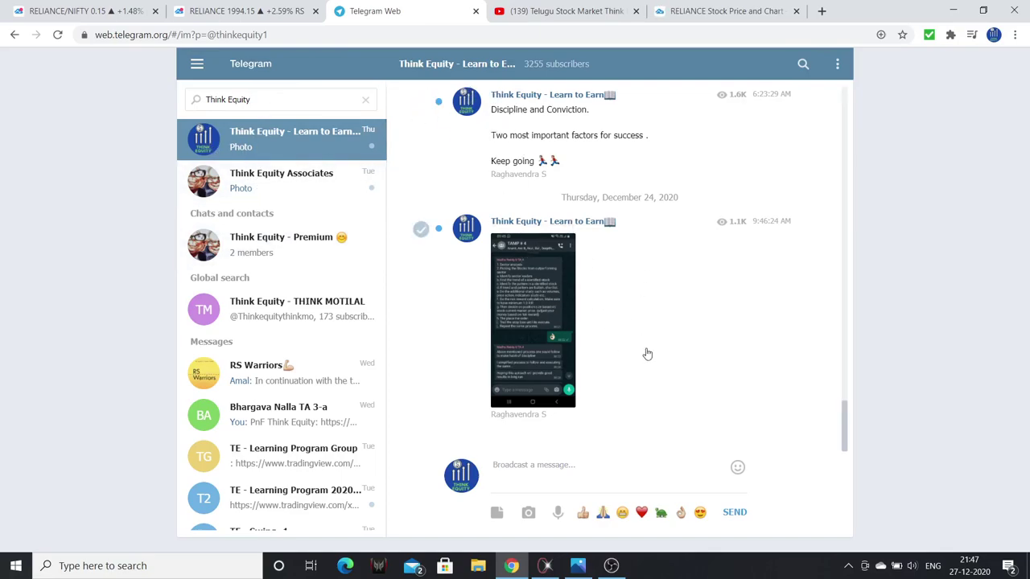
click(724, 12)
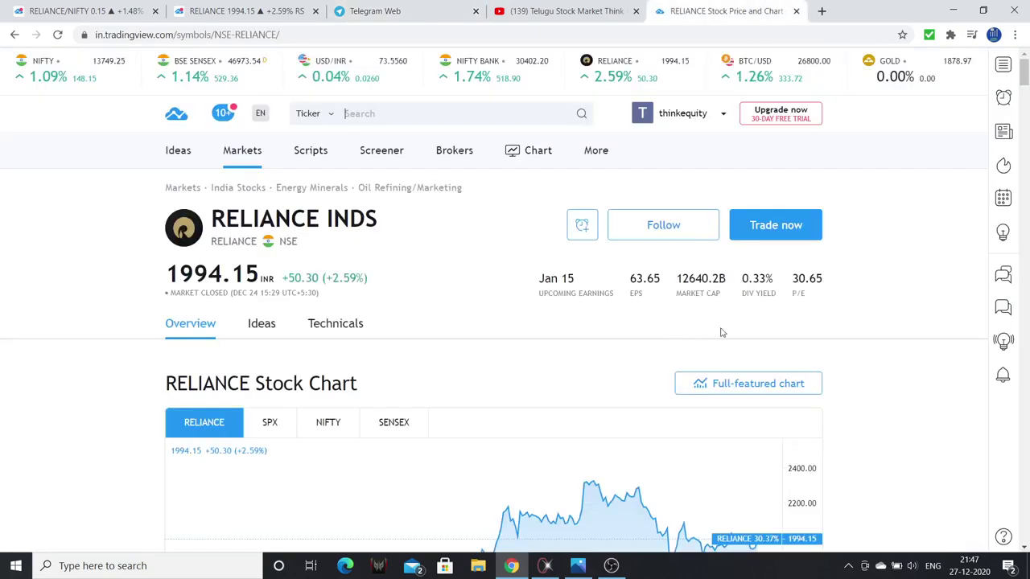
- Open the full Reliance chart, dismiss the popup, and switch to daily candlesticks
click(724, 384)
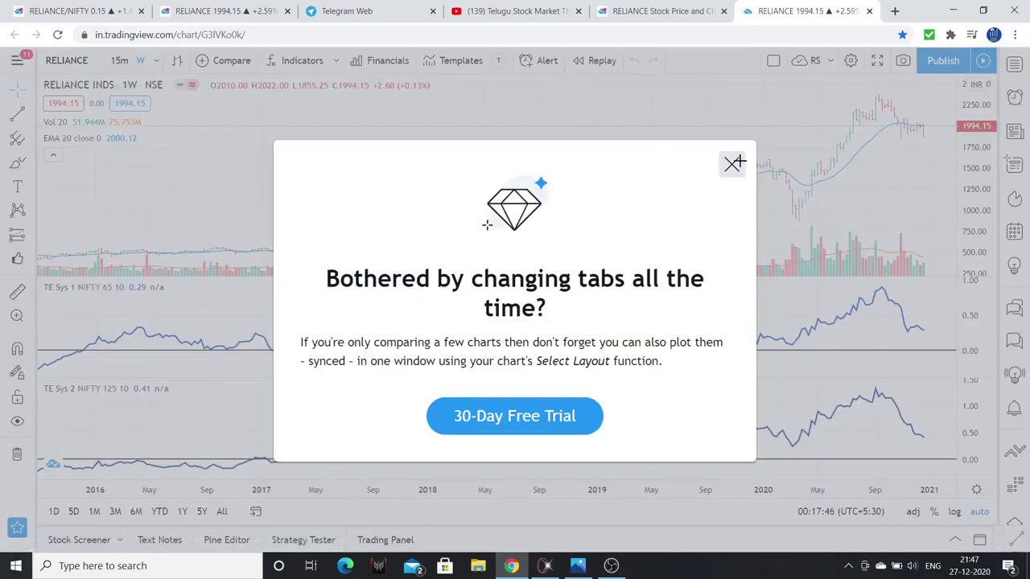
click(733, 164)
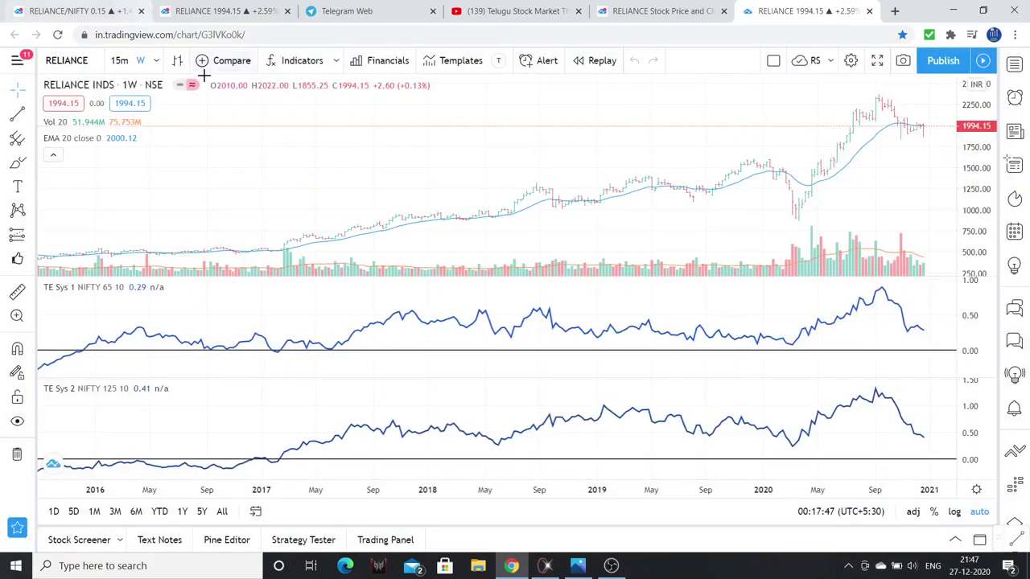
click(178, 61)
click(207, 120)
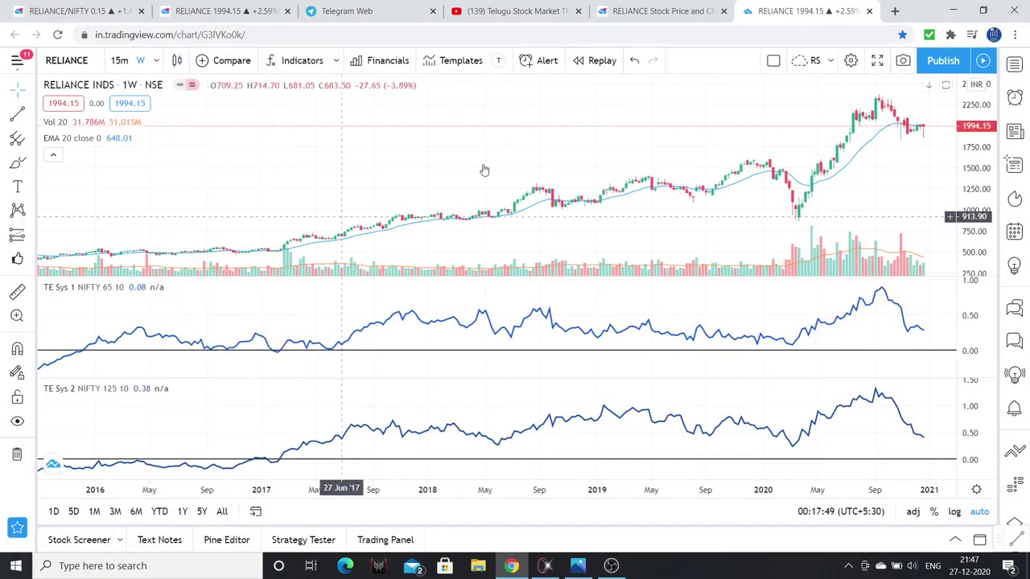
click(157, 62)
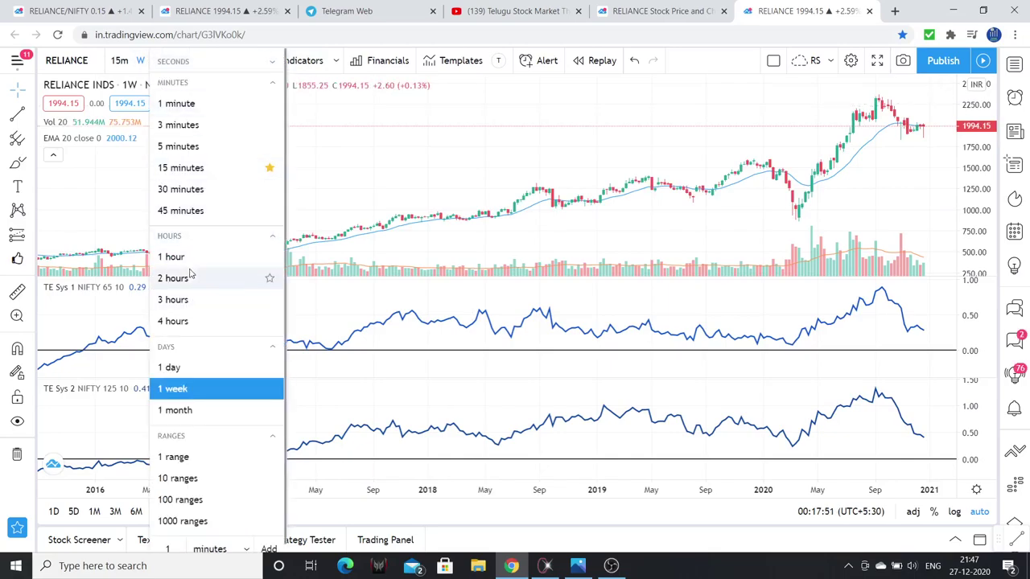
click(185, 369)
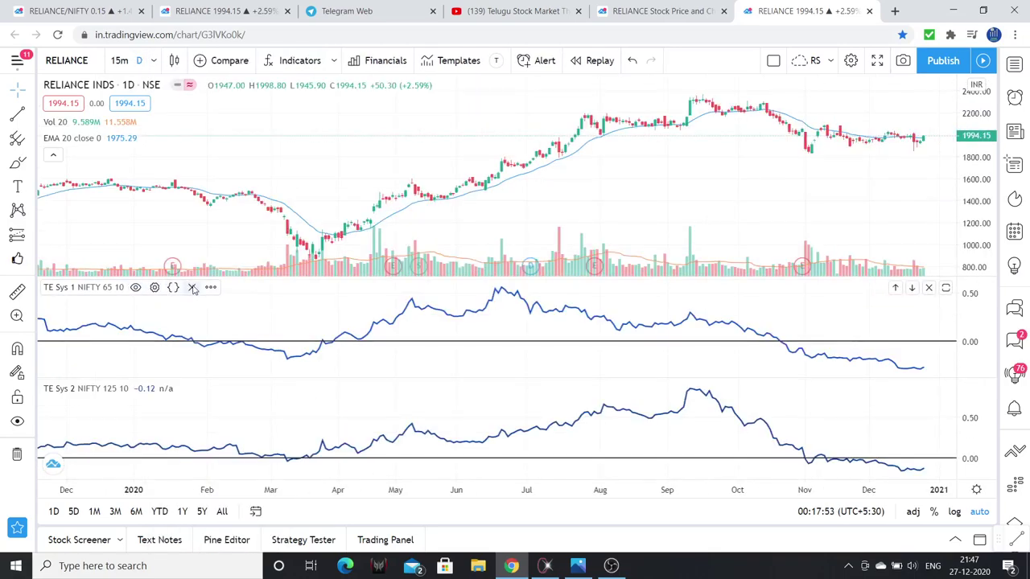
- Remove the TE Sys 1 and TE Sys 2 panes, hide EMA 20 and volume, and zoom in
click(196, 288)
click(196, 355)
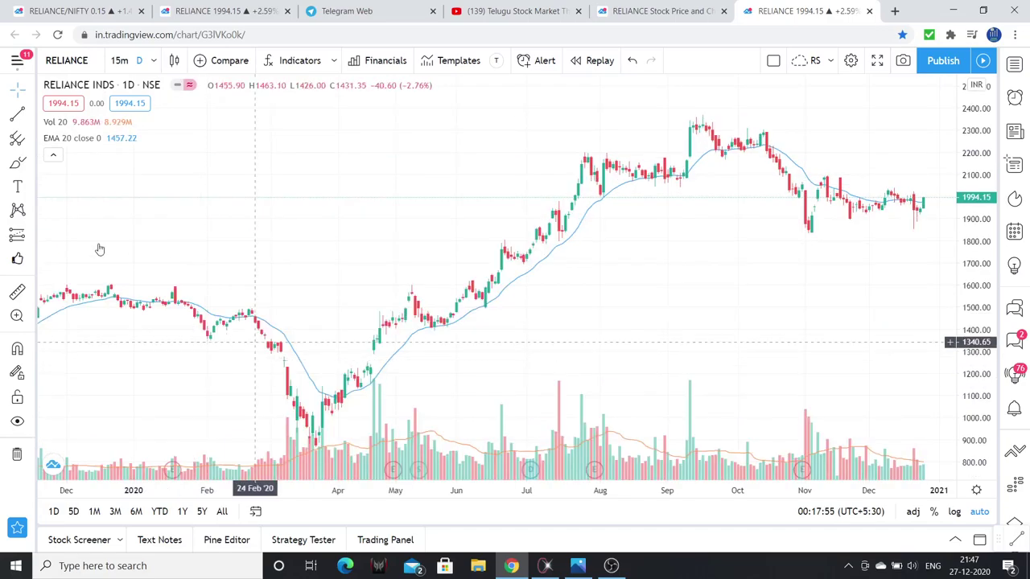
click(113, 139)
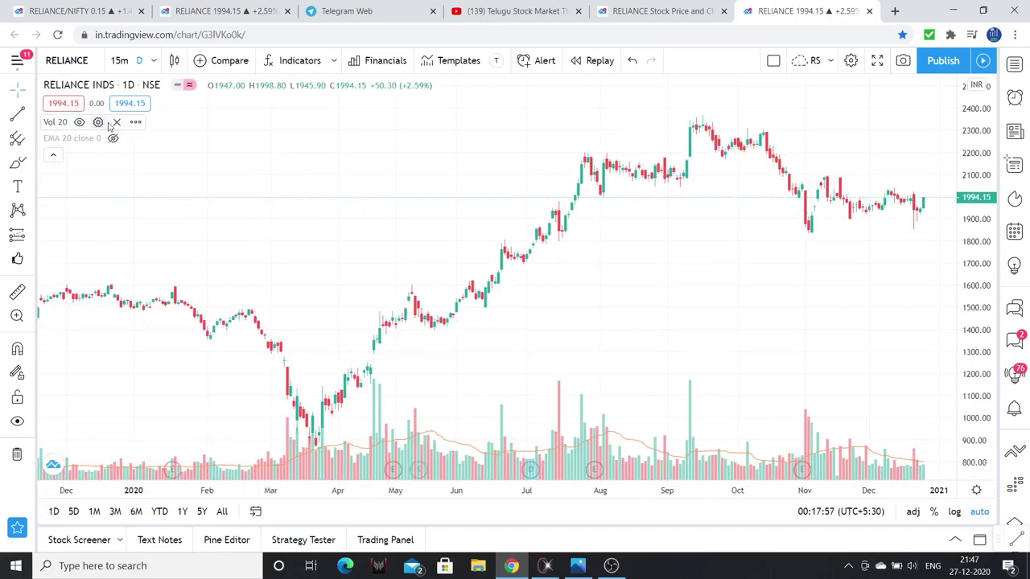
click(79, 122)
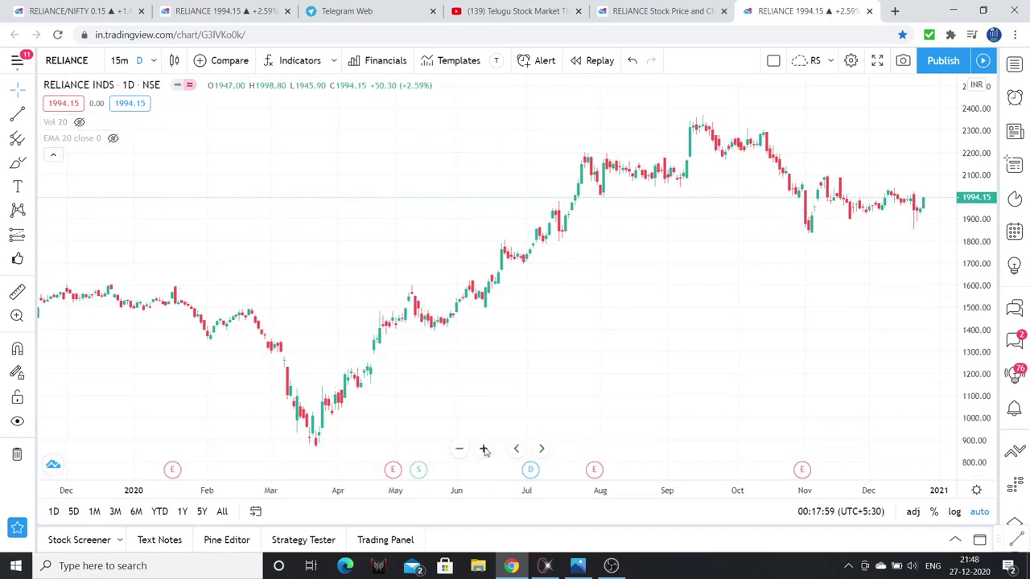
click(484, 449)
- Pan the daily RELIANCE chart to bring the earlier 2020 dates into view
drag(474, 354, 563, 348)
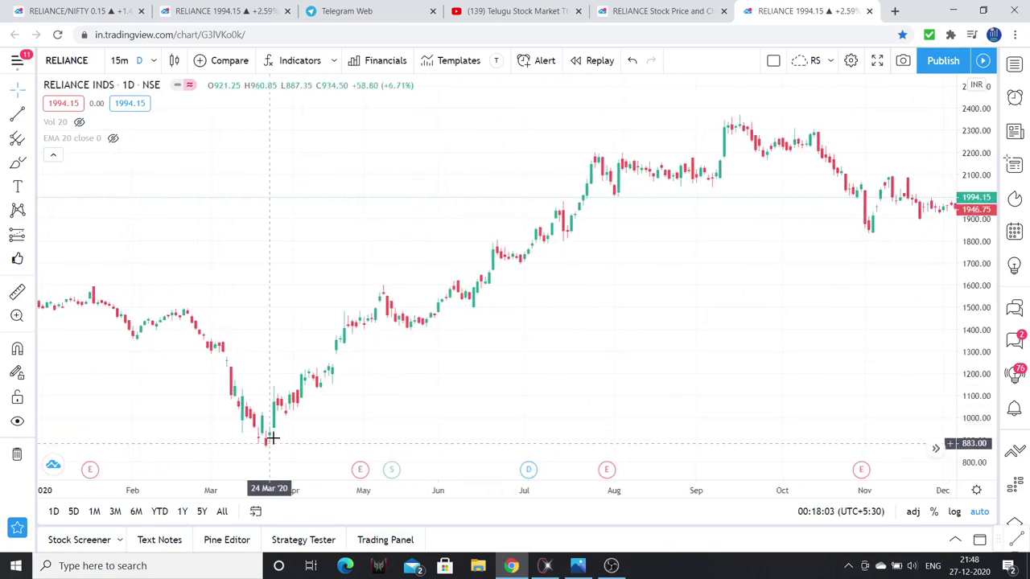
drag(668, 239, 585, 291)
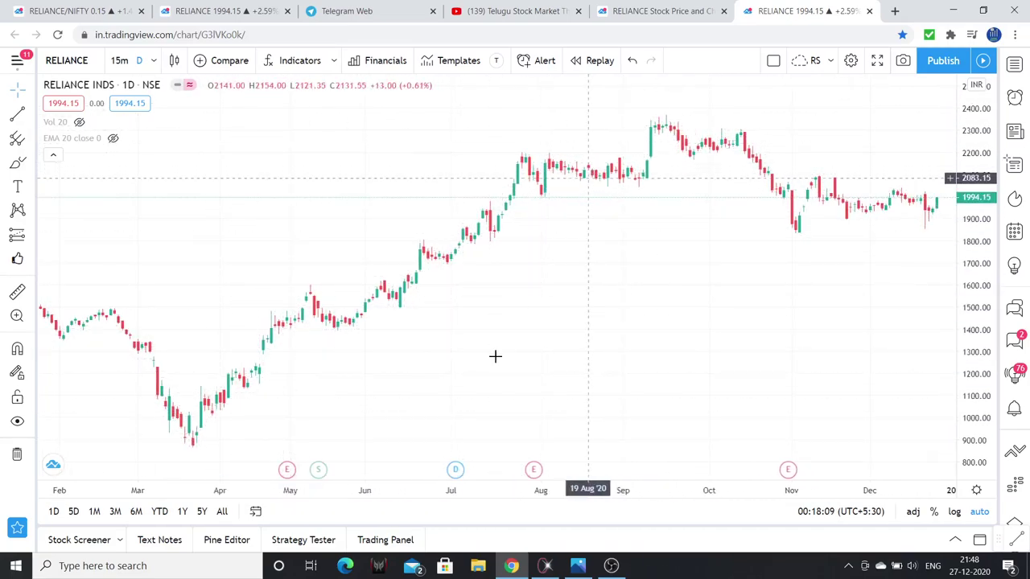
drag(427, 361, 552, 343)
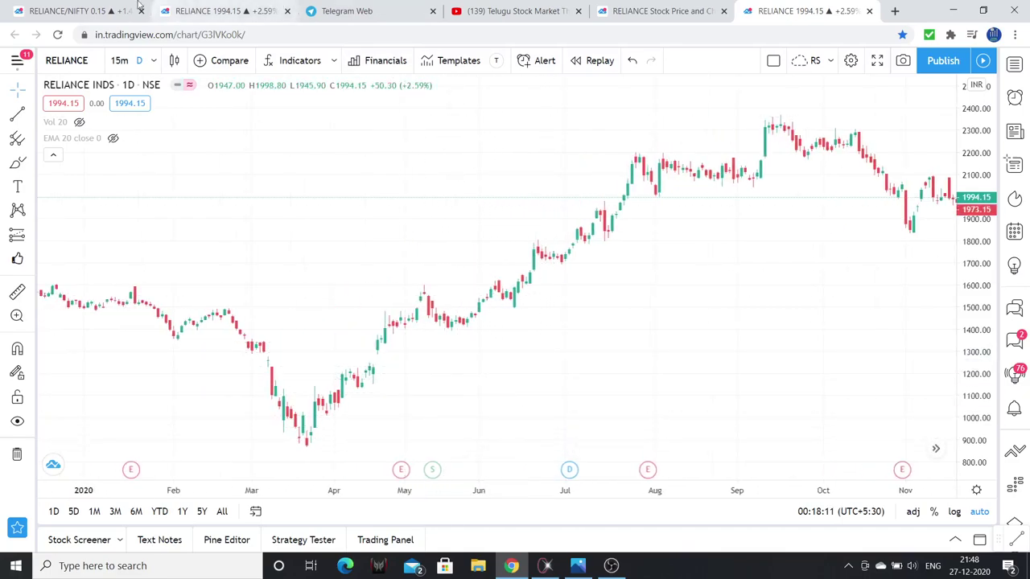
- On the RELIANCE/NIFTY ratio chart, inspect the descending BO 24 Mar breakout trendline
click(74, 12)
drag(285, 177, 505, 129)
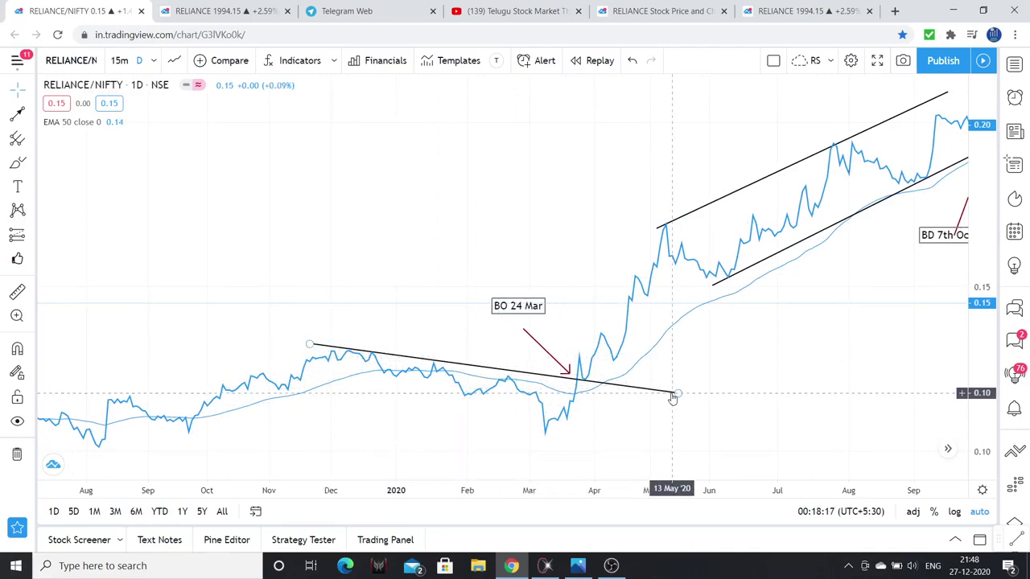
click(644, 388)
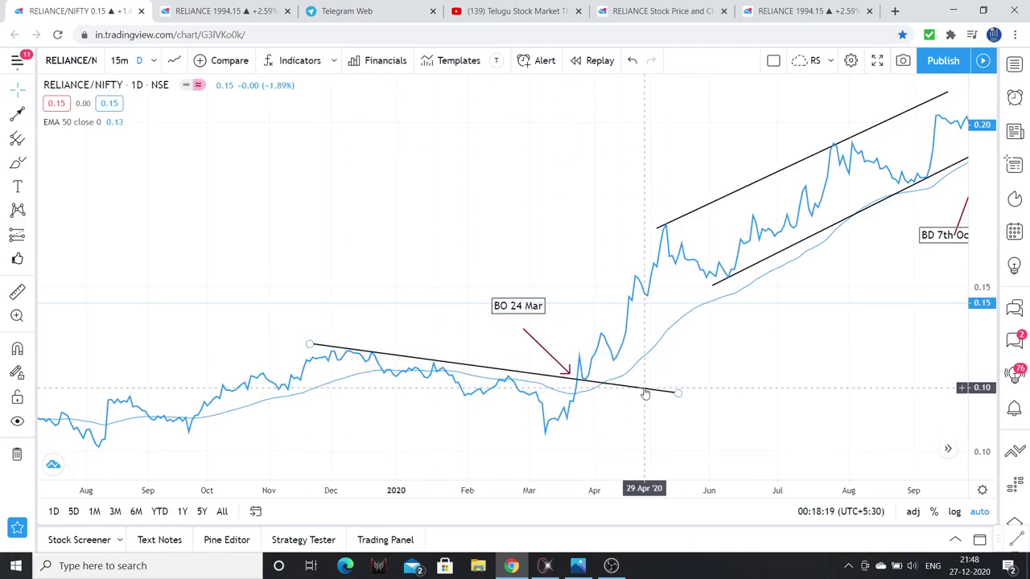
click(568, 430)
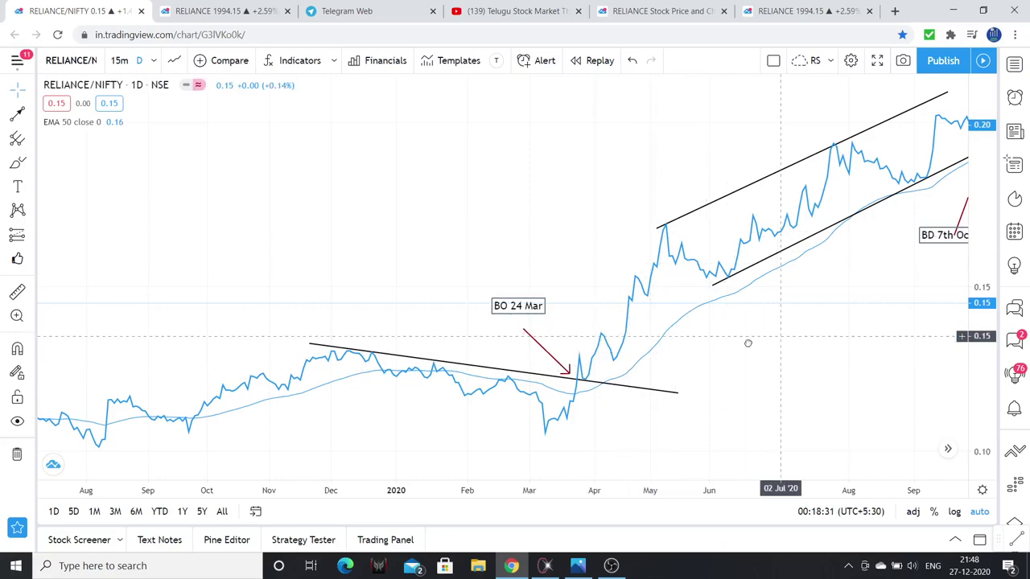
- Pan the ratio chart to reveal the BD 7th Oct breakdown
drag(748, 340, 494, 343)
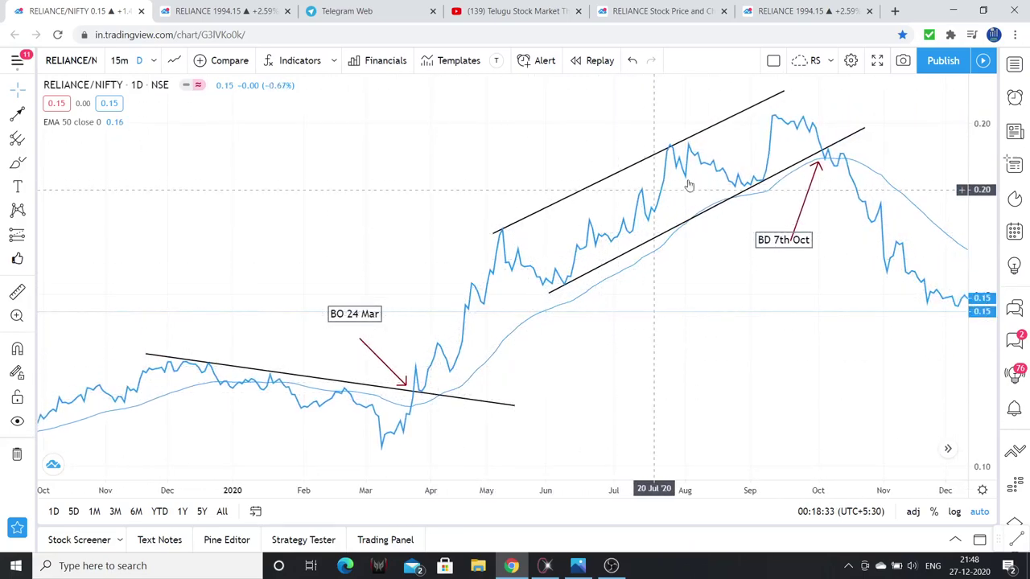
scroll(779, 270, left, 3)
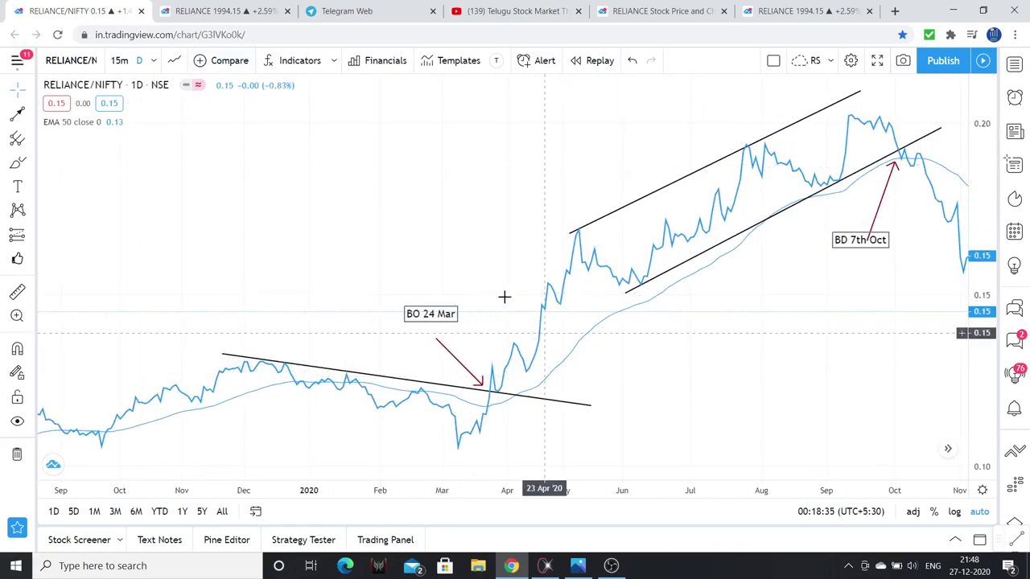
scroll(695, 368, left, 1)
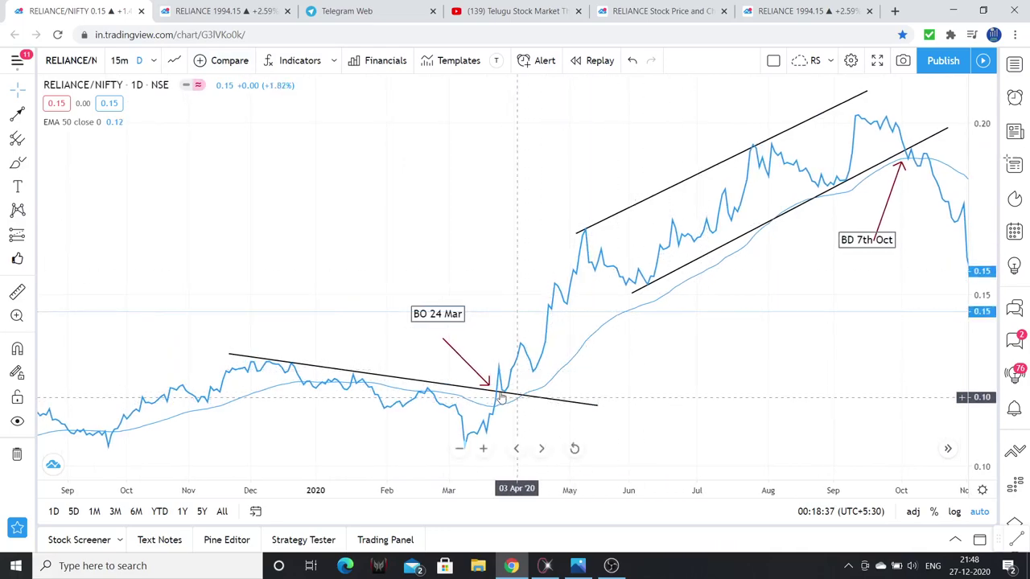
drag(713, 335, 678, 340)
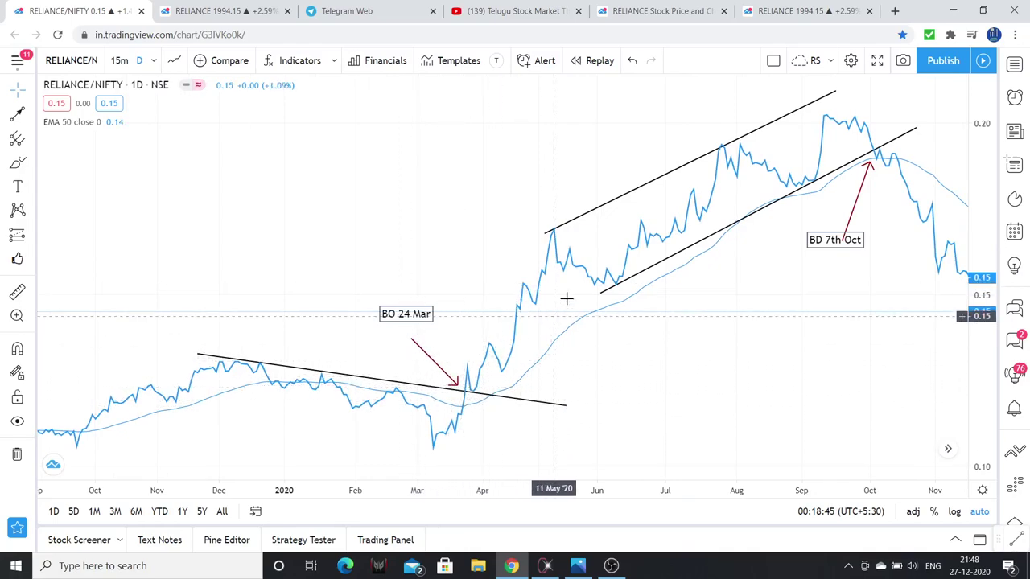
scroll(439, 232, right, 2)
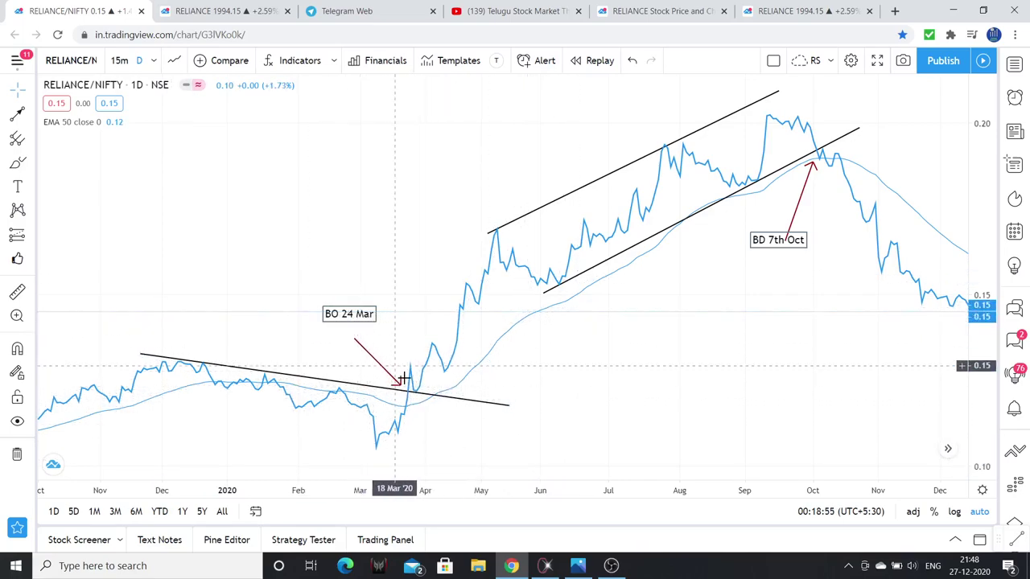
- Back on the Reliance chart, dismiss the free trial offer and pan to December 2019 onward
click(805, 10)
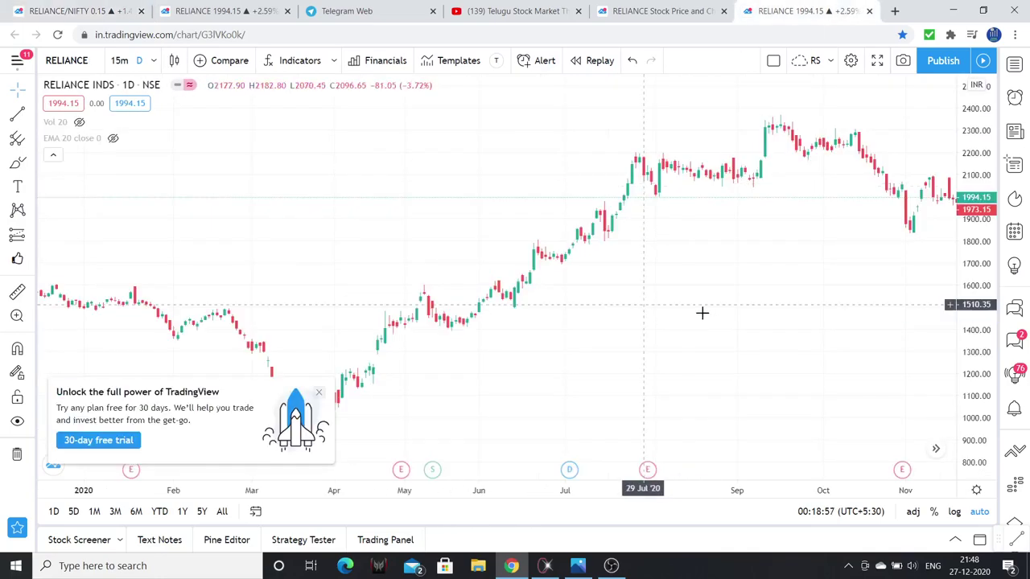
click(319, 396)
drag(478, 402, 558, 421)
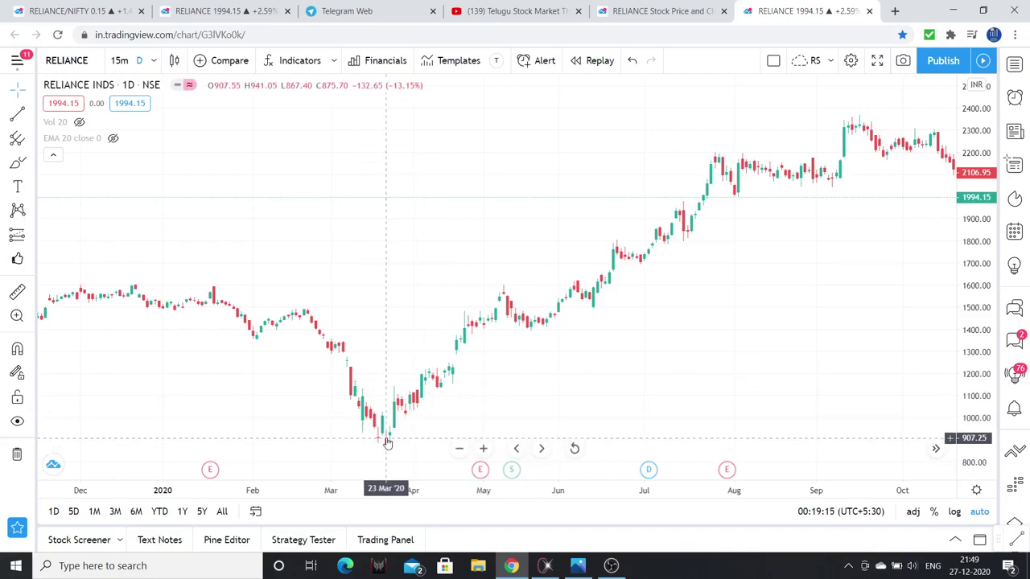
- Draw a trend line at 1595.20 from late November 2019 to early July 2020
click(16, 118)
click(69, 285)
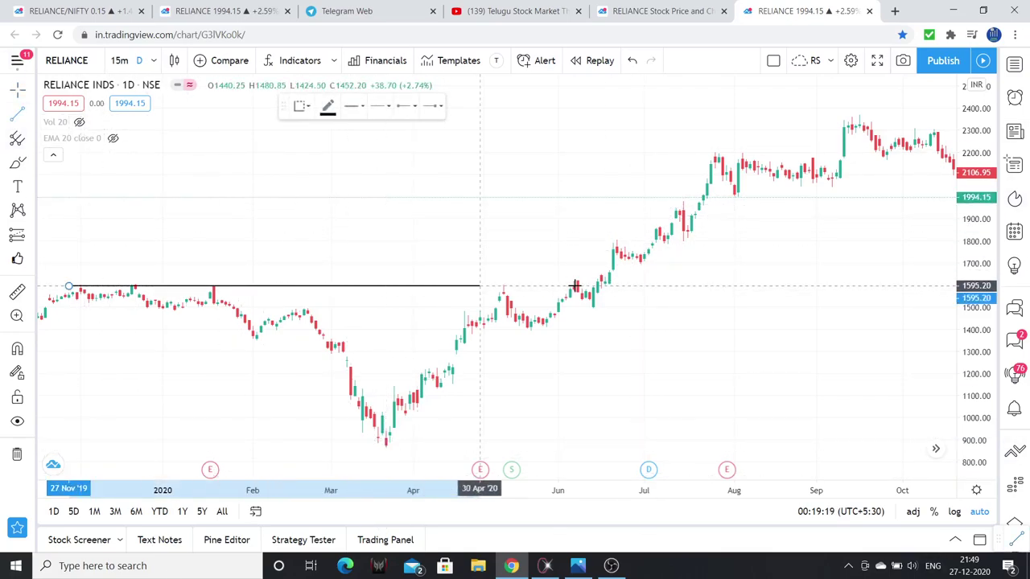
click(658, 285)
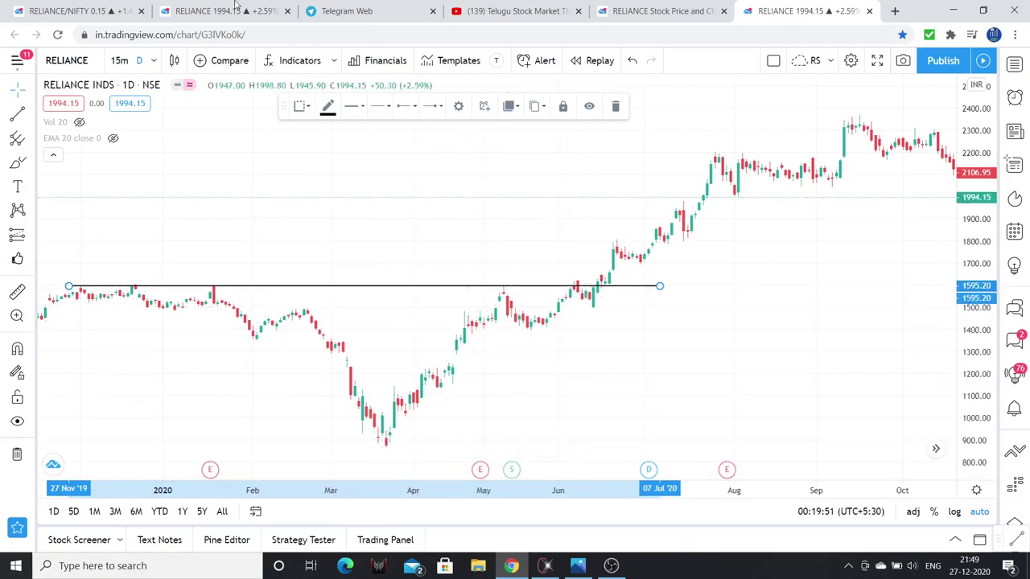
- Circle the 7th October breakdown on the RELIANCE/NIFTY chart with a blue brush stroke
click(76, 11)
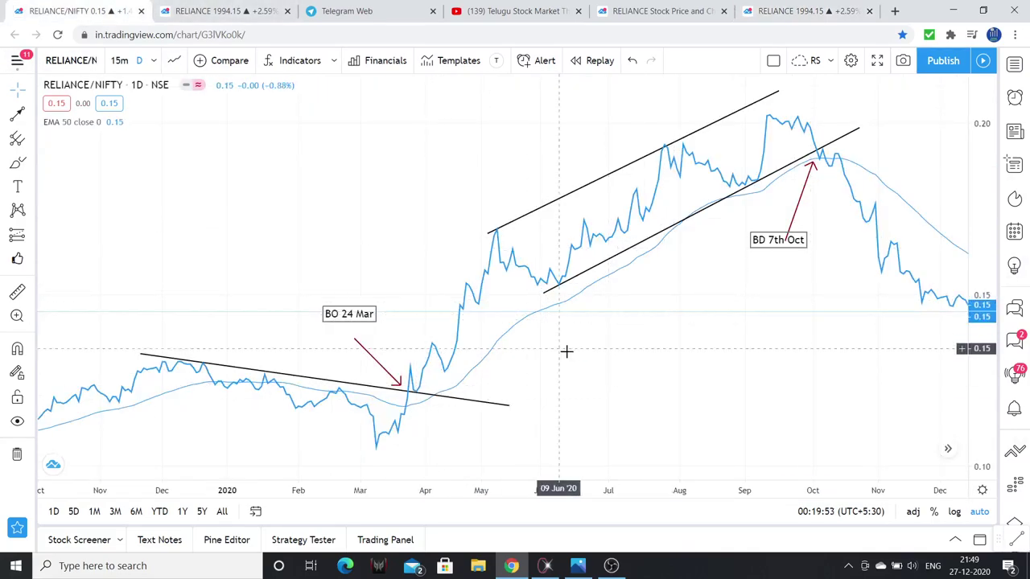
drag(567, 352, 630, 345)
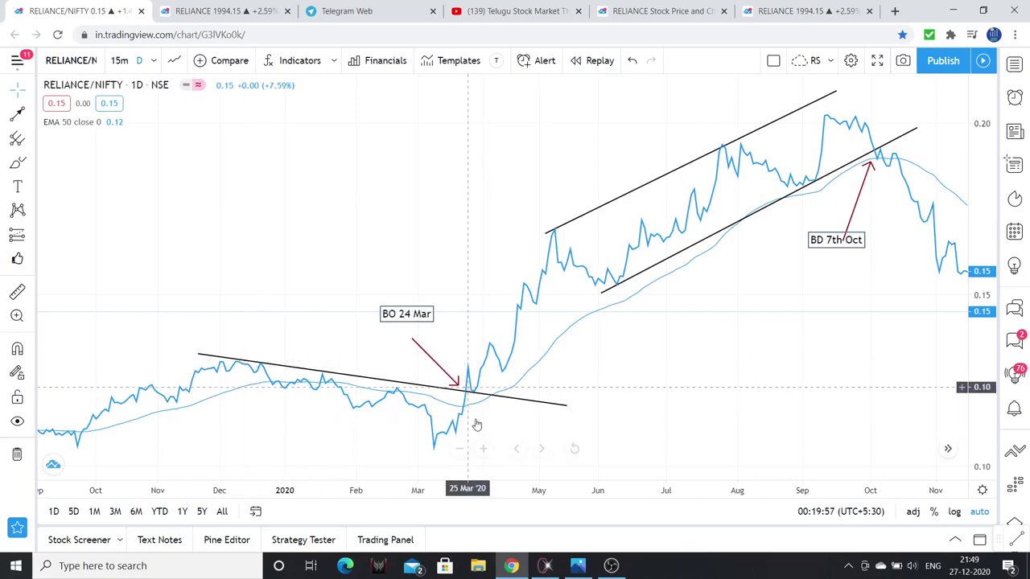
scroll(459, 393, right, 3)
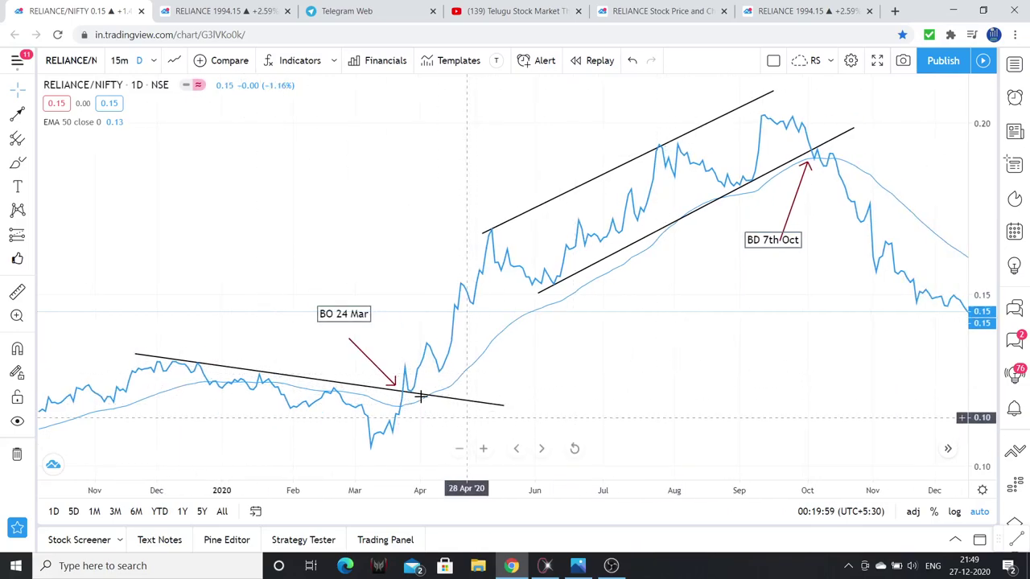
scroll(499, 380, right, 3)
scroll(525, 374, right, 1)
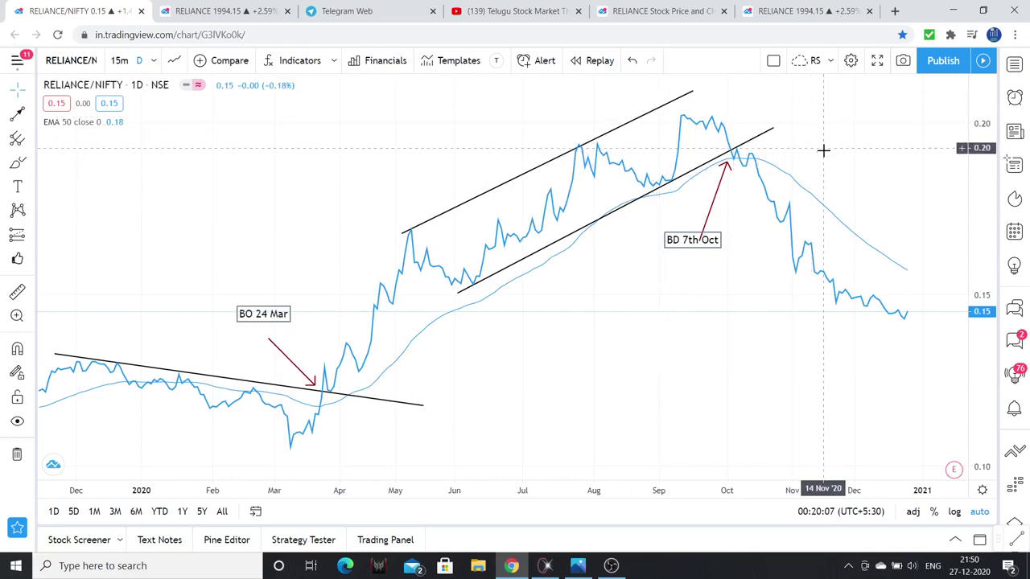
scroll(713, 169, right, 2)
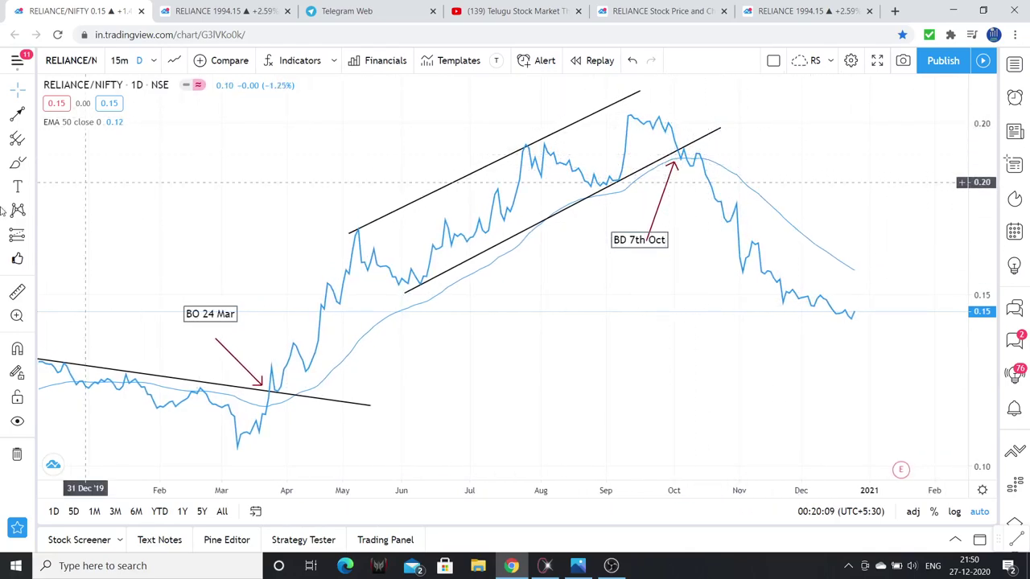
drag(689, 149, 668, 154)
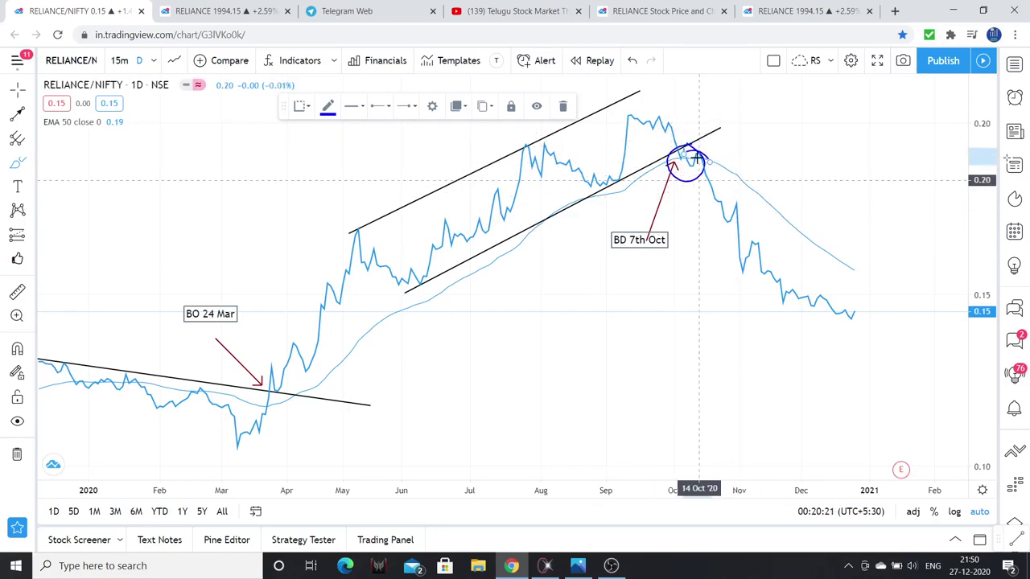
click(805, 10)
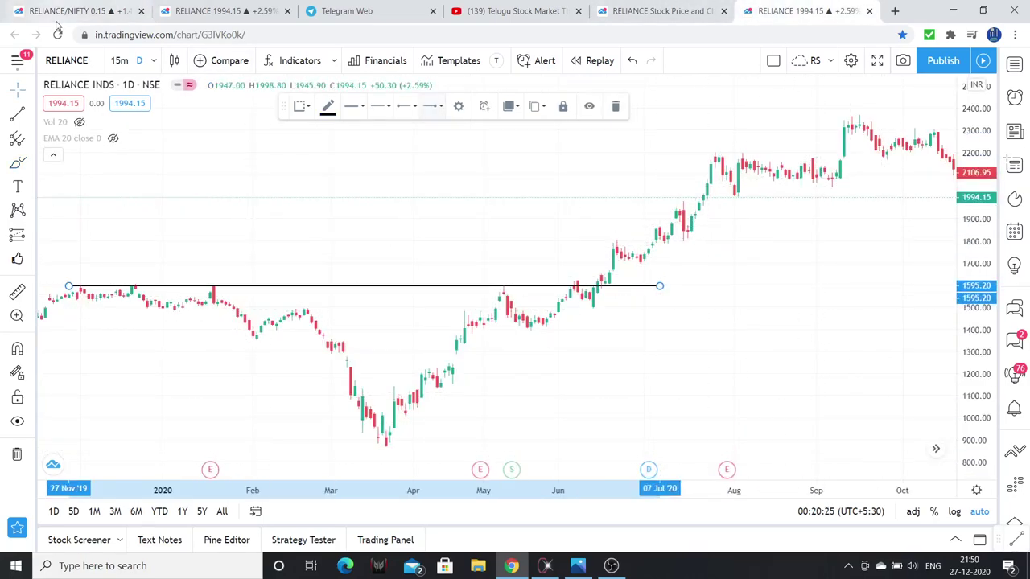
- Open the return-measurement Reliance chart and zoom and pan to earlier months
click(215, 10)
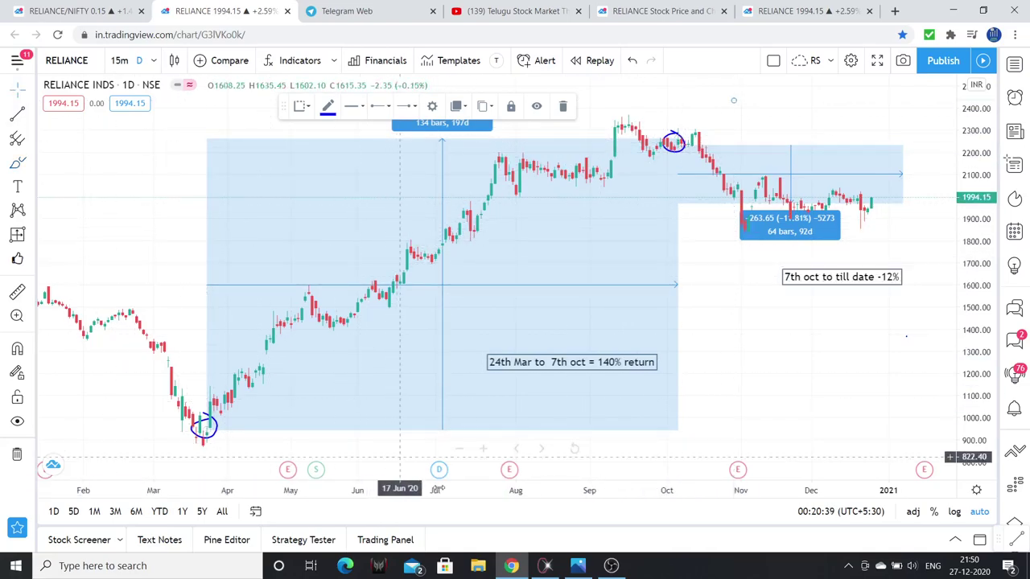
scroll(684, 366, down, 1)
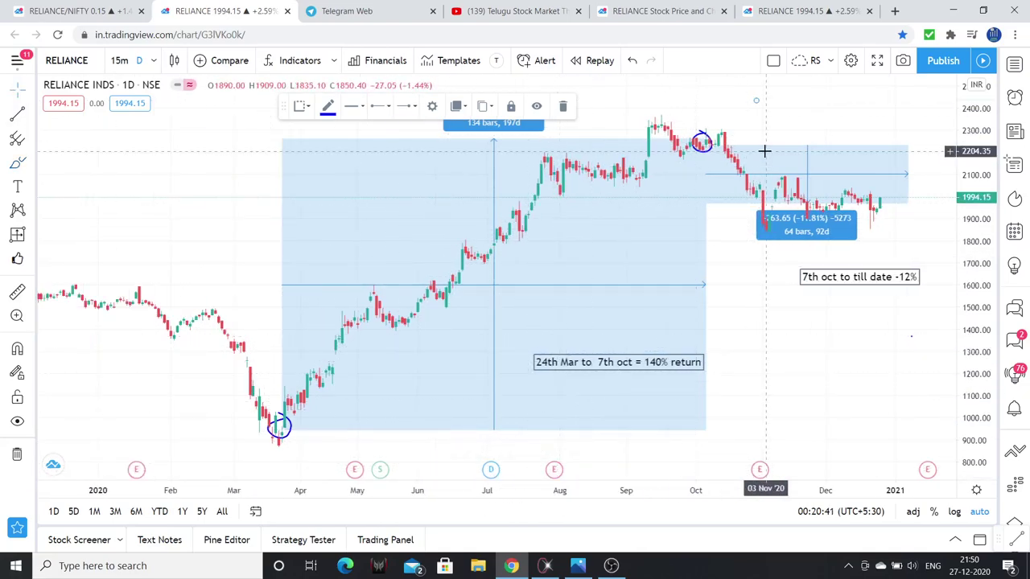
scroll(706, 268, down, 1)
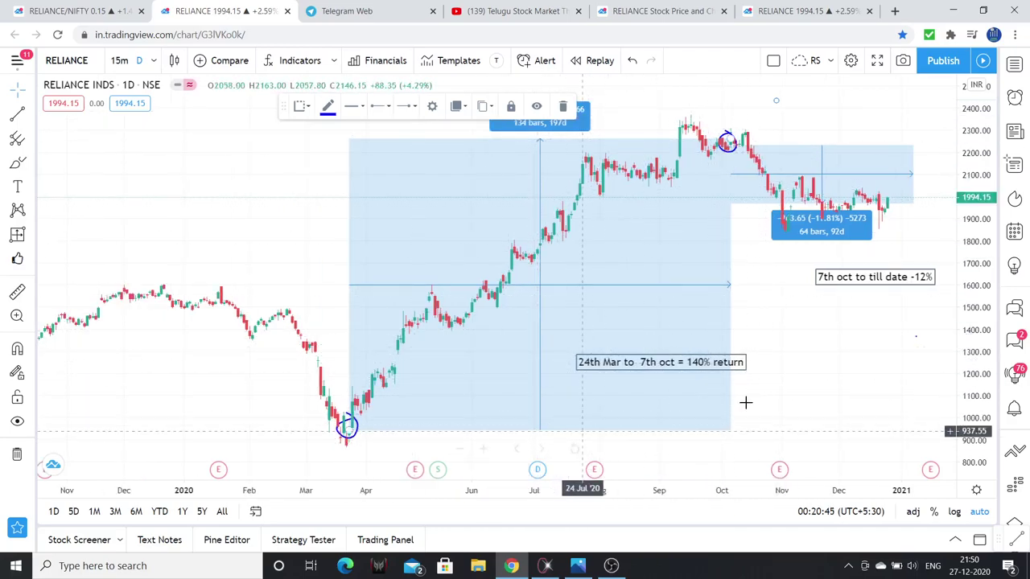
drag(754, 317, 656, 159)
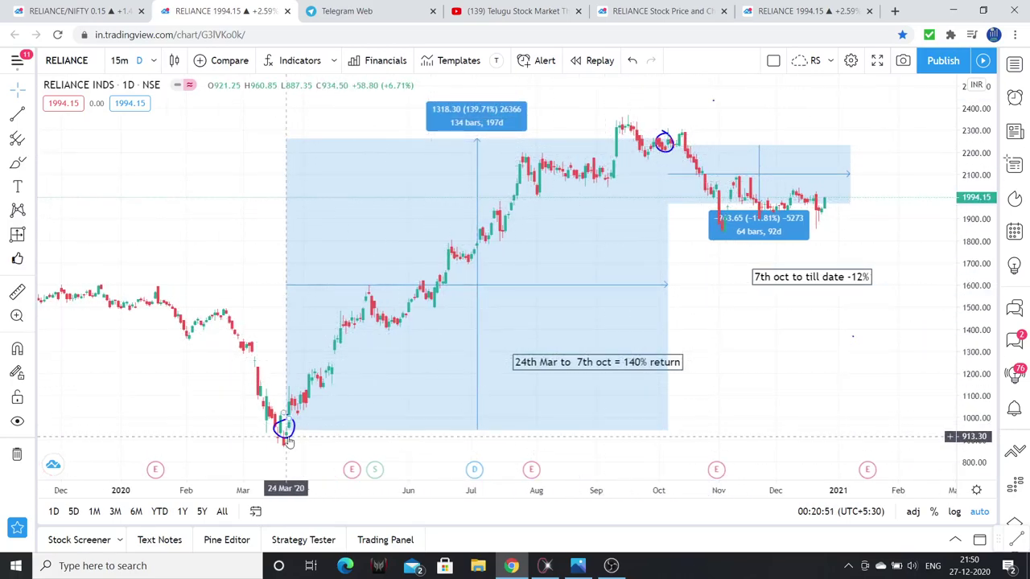
- Flip through the tabs to the 1595.20 resistance-line chart and pan to recent months
click(72, 10)
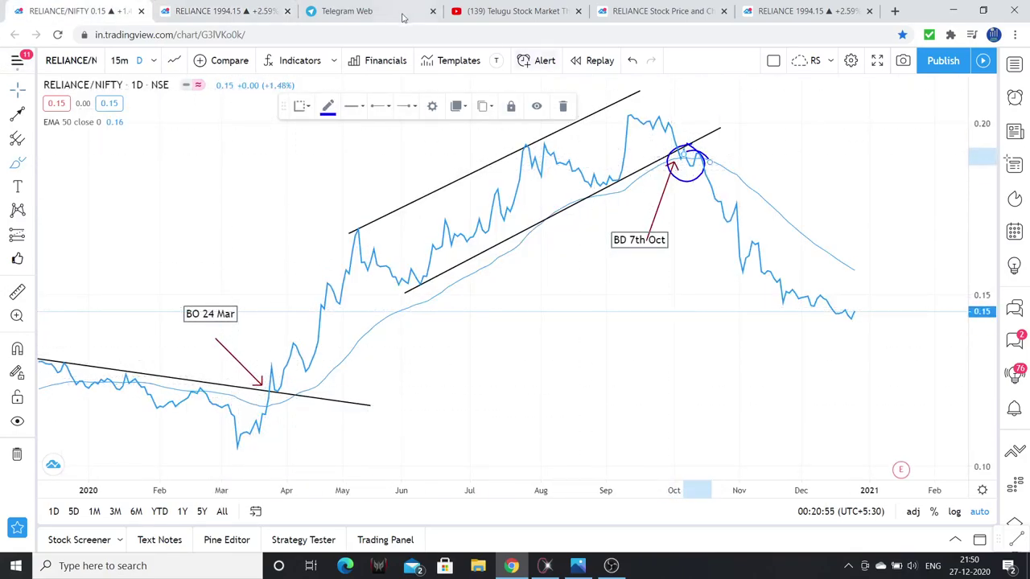
click(621, 10)
click(800, 11)
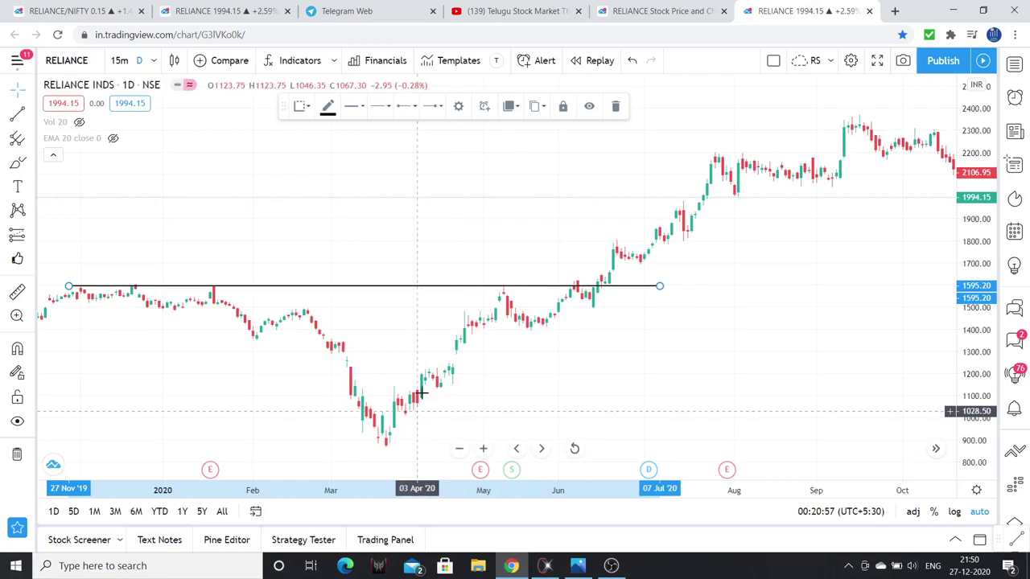
click(226, 10)
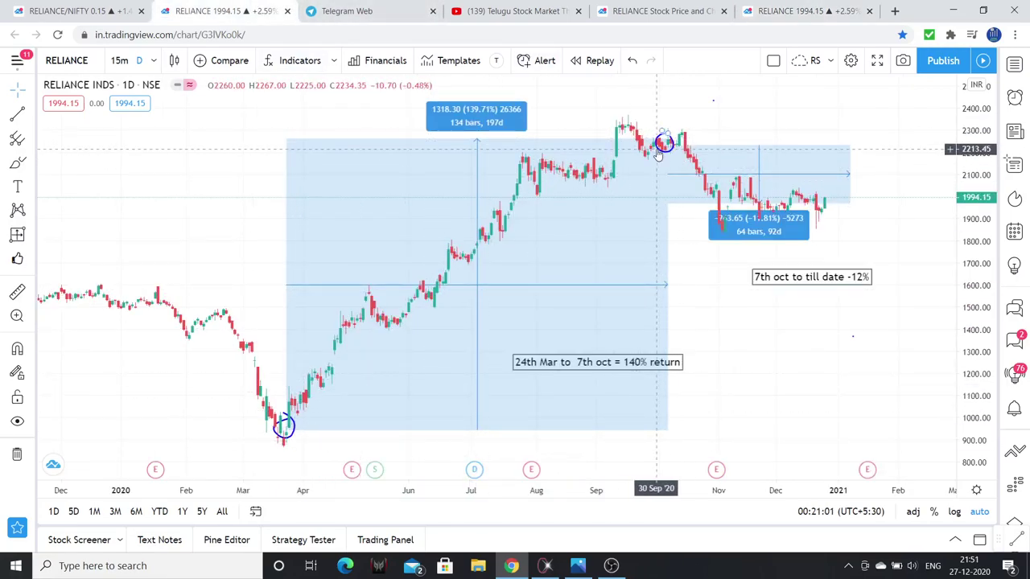
click(648, 11)
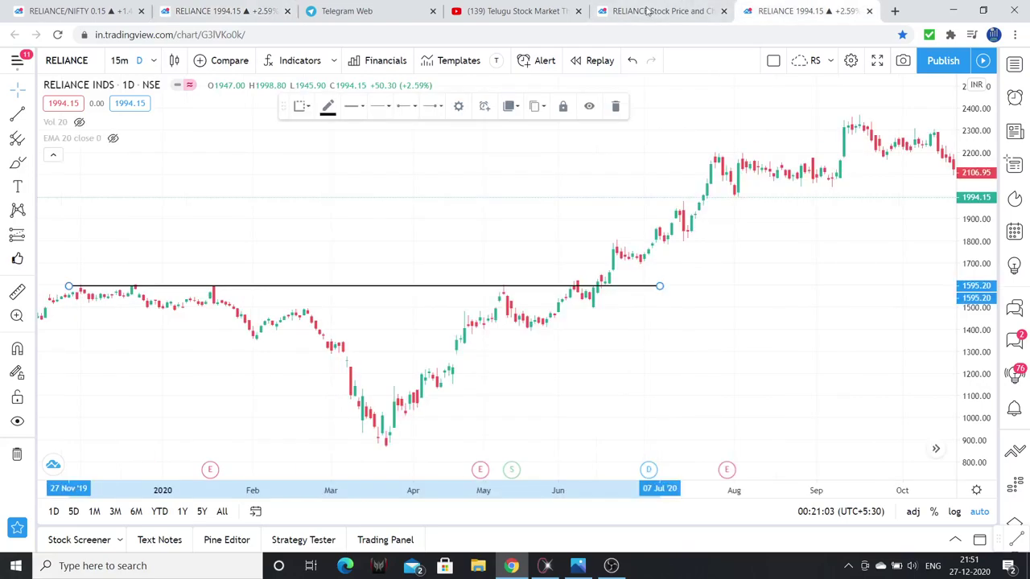
drag(664, 249, 547, 314)
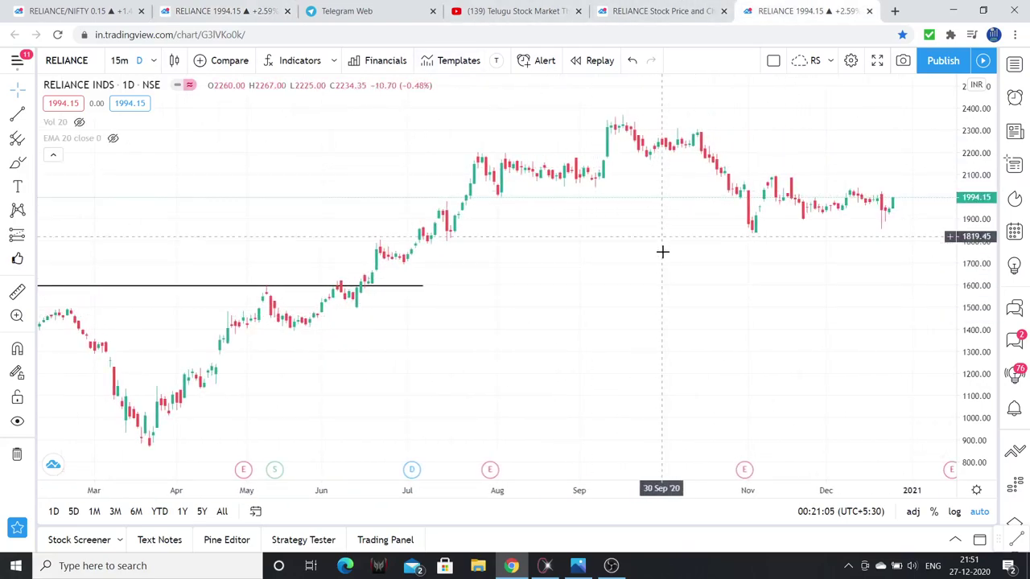
- Circle the October candles, bracket them with lines, and sketch the subsequent drop in freehand
drag(690, 153, 660, 158)
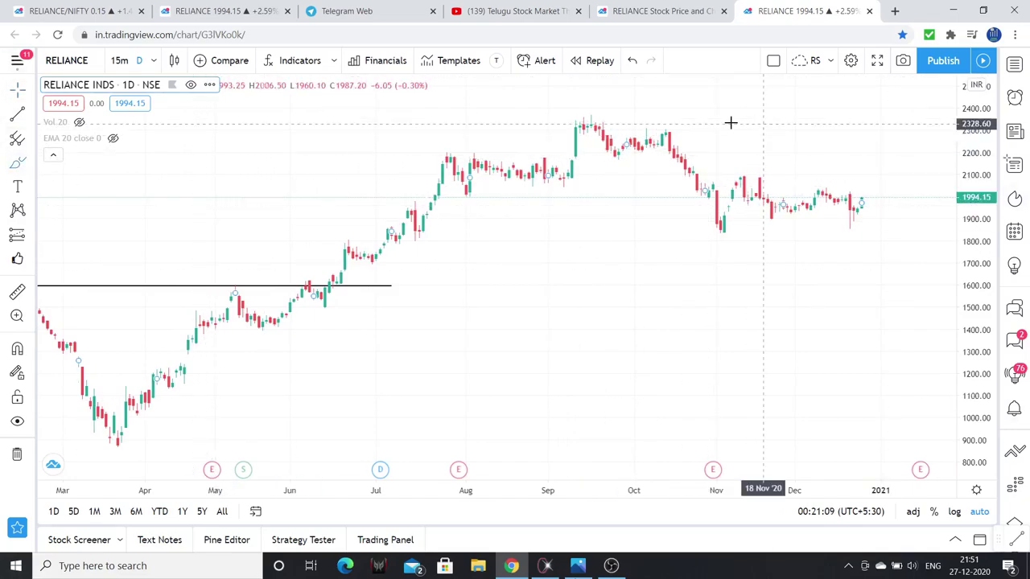
drag(635, 144, 640, 135)
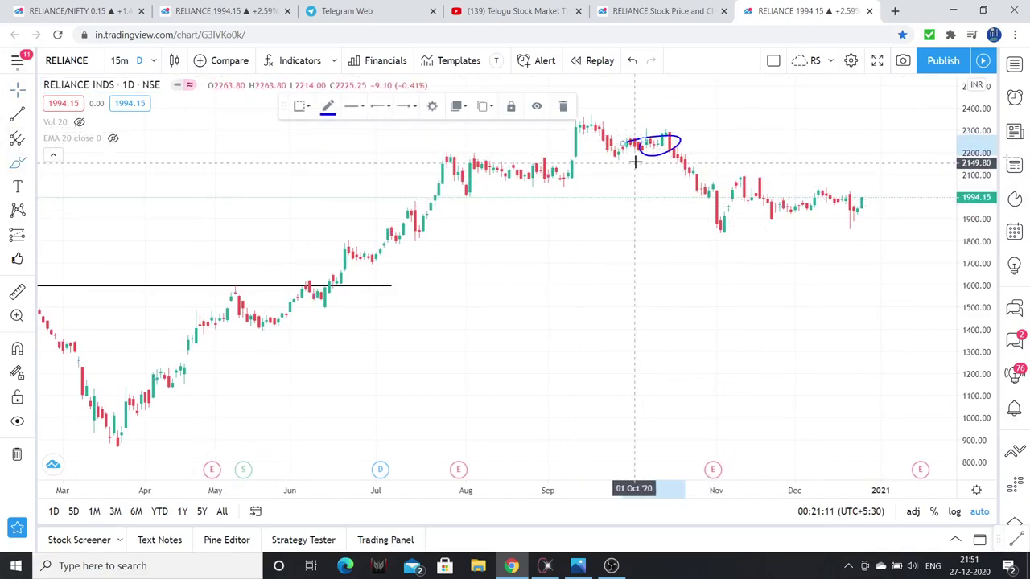
drag(572, 155, 680, 145)
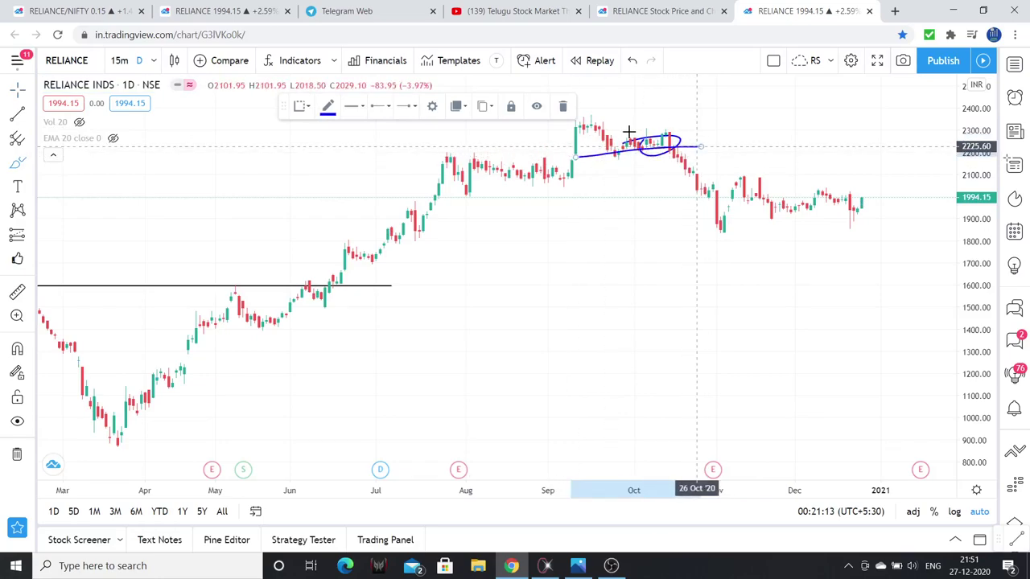
mouse_move(575, 127)
mouse_down()
mouse_move(687, 129)
mouse_move(668, 145)
mouse_move(689, 167)
mouse_up()
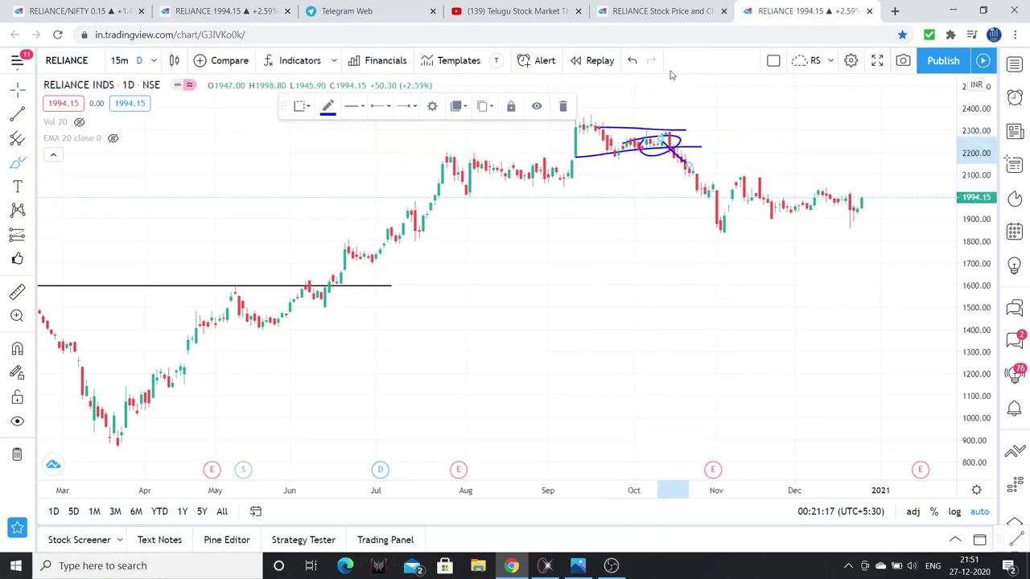
drag(630, 192, 672, 159)
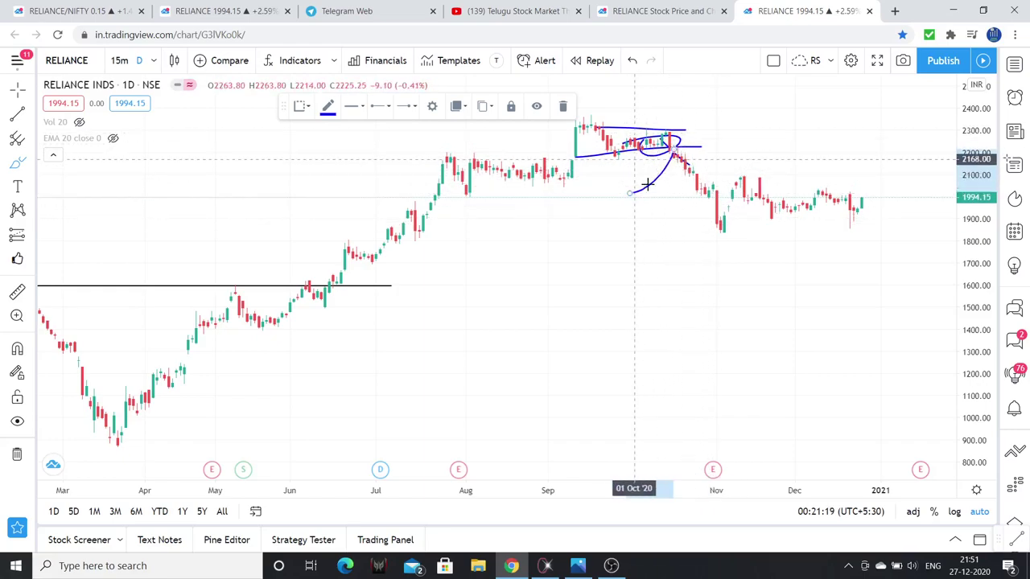
click(218, 10)
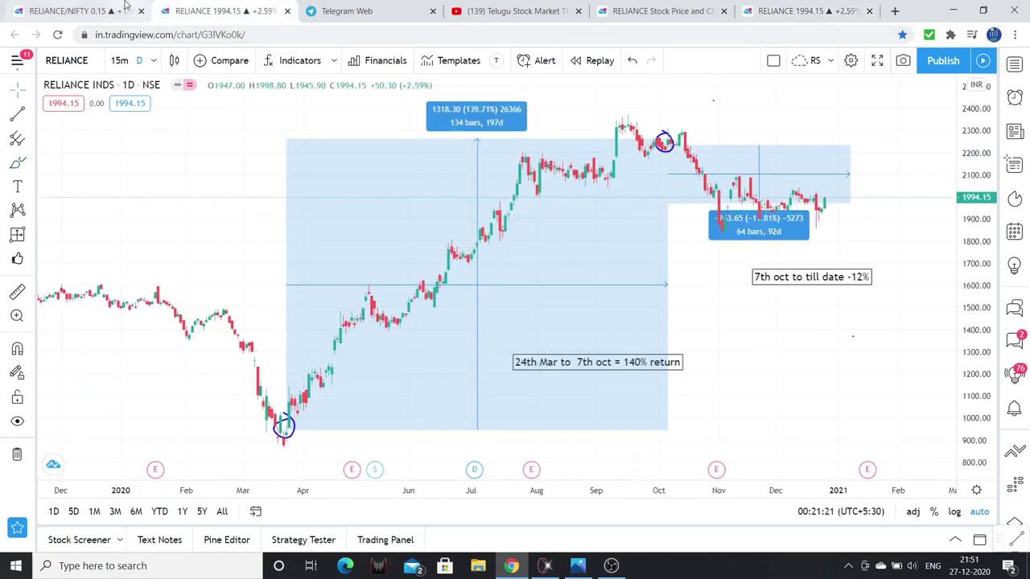
- Cycle through the tabs with Ctrl+Tab, ending on the RELIANCE/NIFTY chart with BO 24 Mar and BD 7th Oct
click(80, 10)
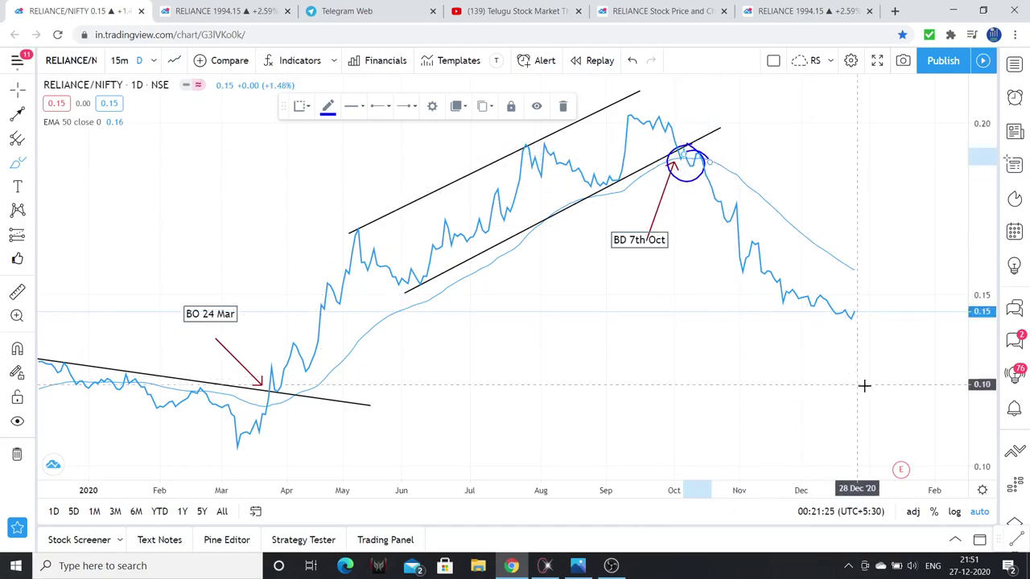
click(219, 10)
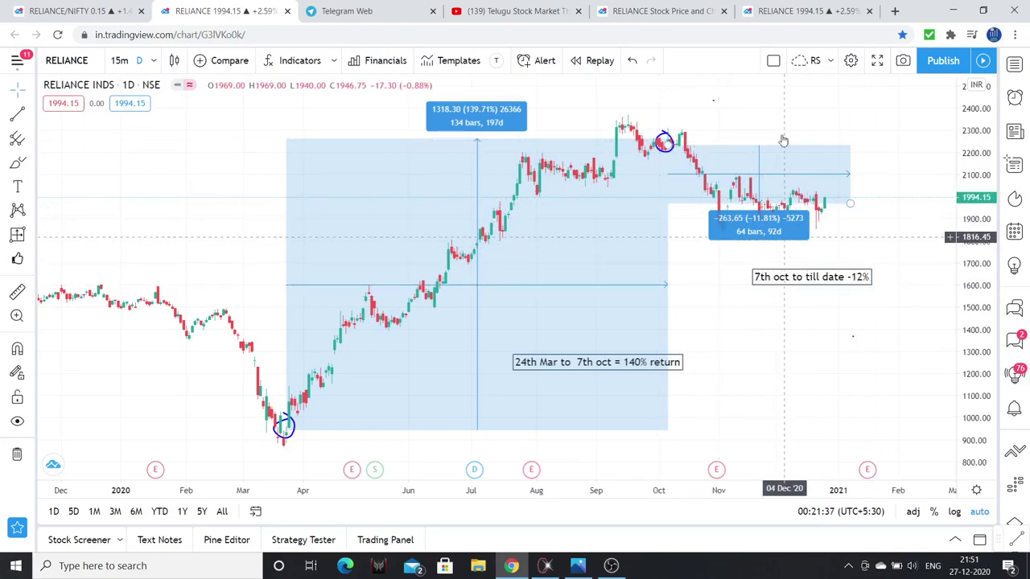
key(ctrl+Tab)
key(ctrl+Tab)
key(ctrl+Tab)
key(ctrl+Tab)
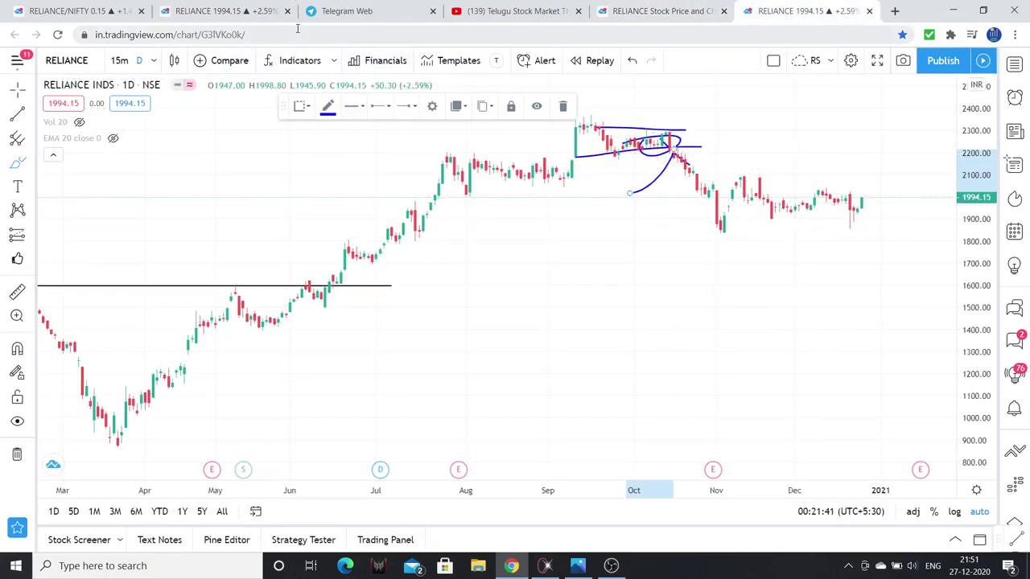
key(ctrl+Tab)
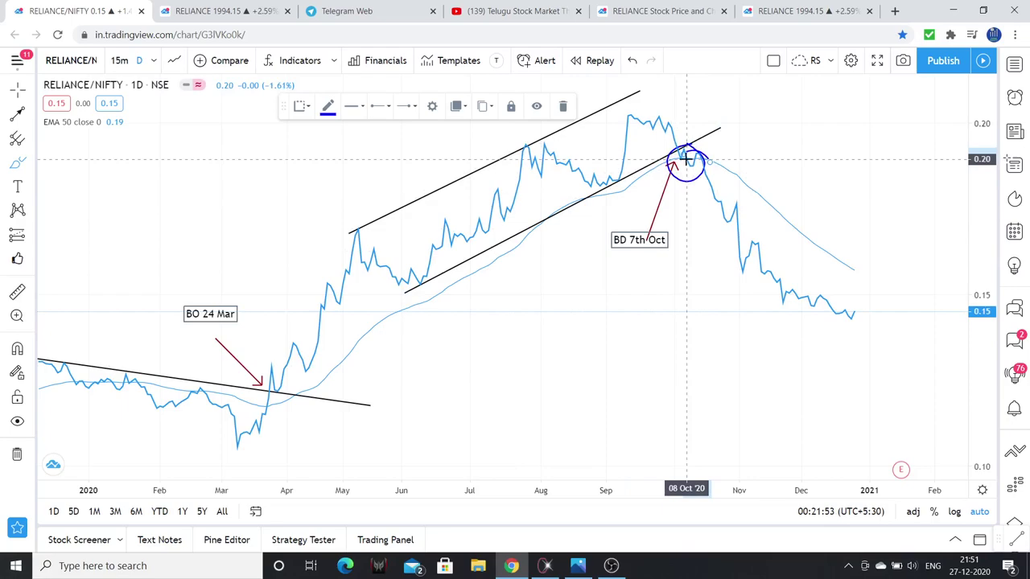
mouse_move(696, 168)
mouse_down()
mouse_move(684, 161)
mouse_move(857, 306)
mouse_up()
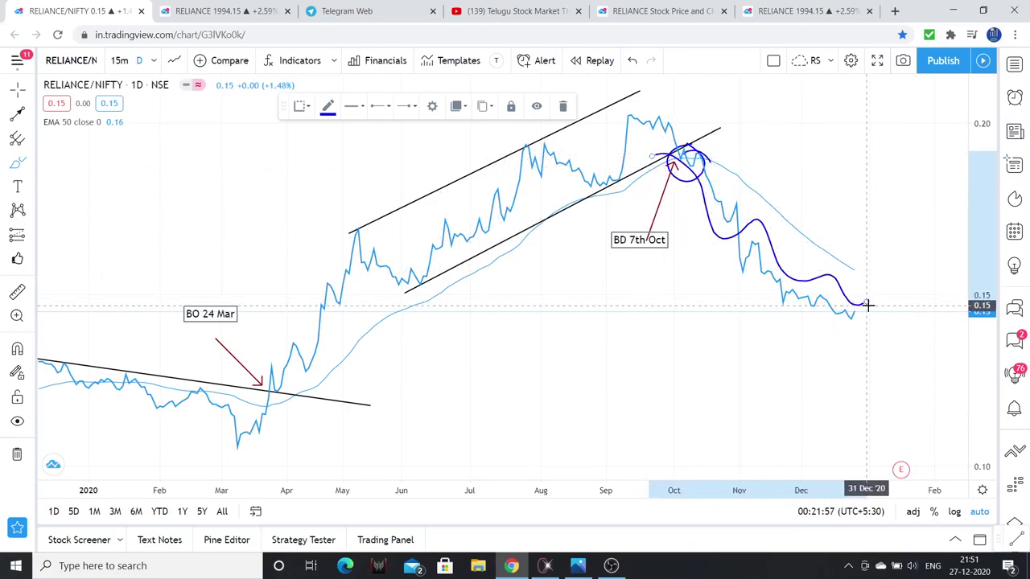
key(ctrl+z)
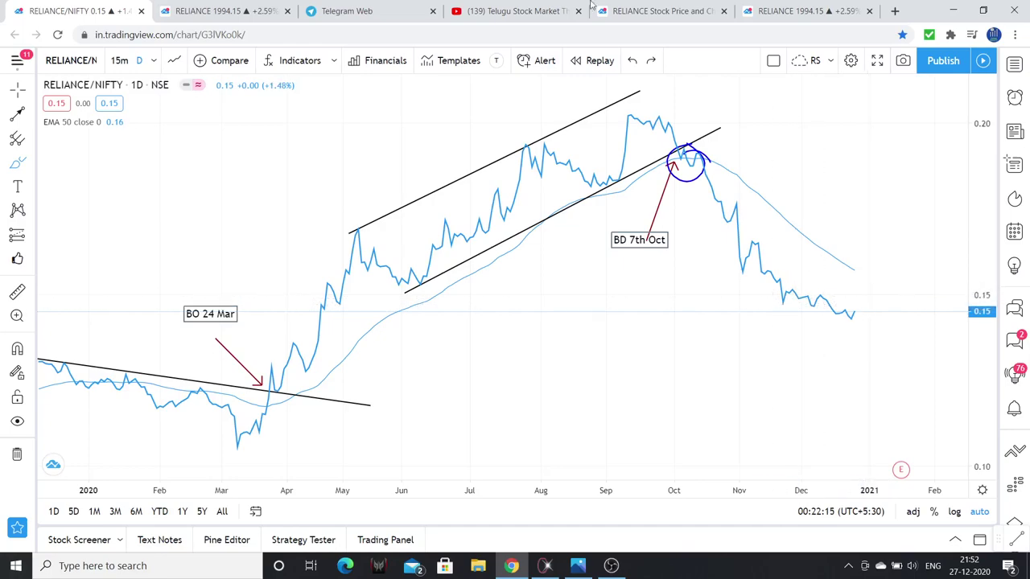
- Return to the Think Equity YouTube videos page and run a Windows search for 'tu'
click(507, 11)
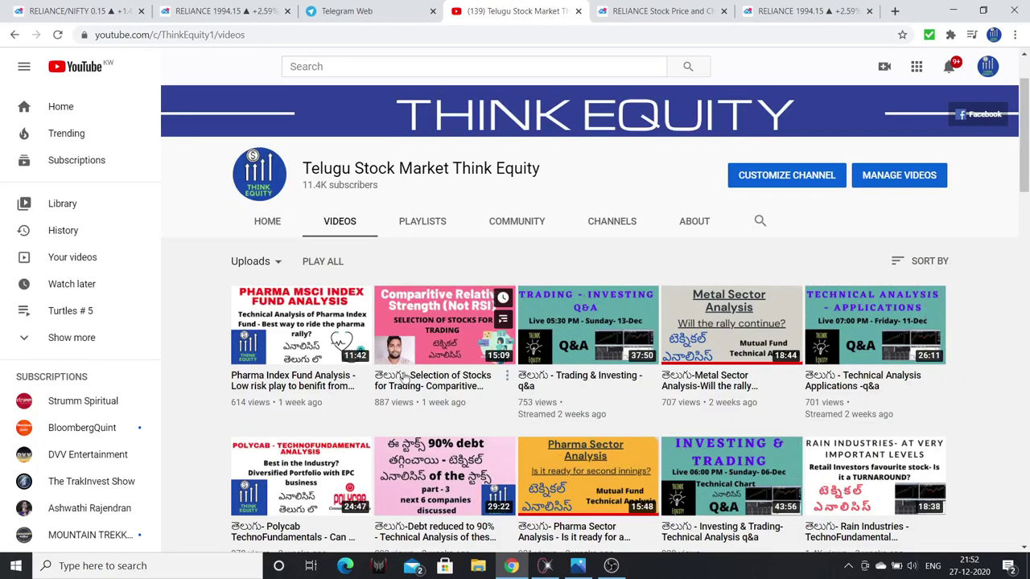
mouse_move(460, 358)
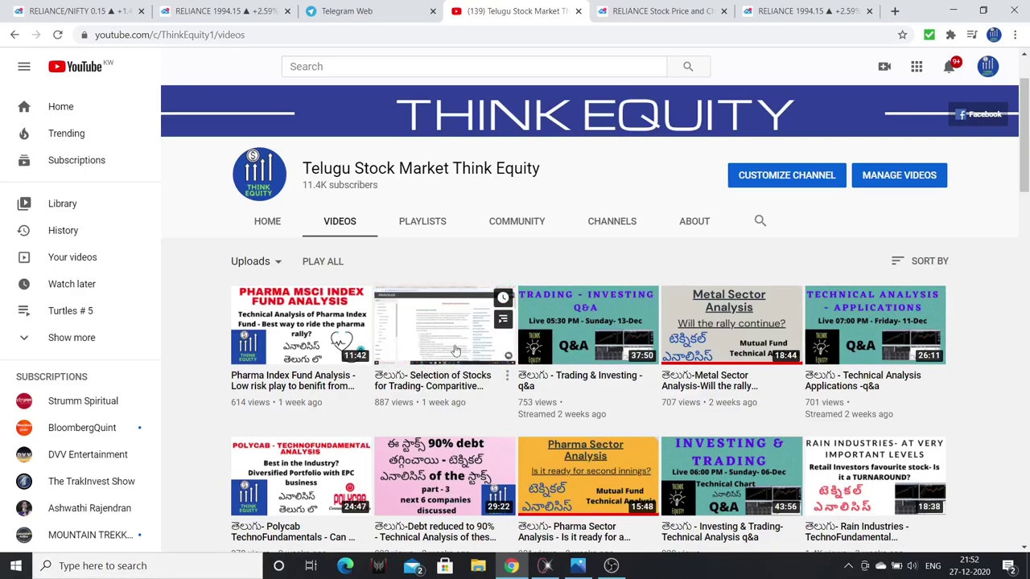
click(102, 565)
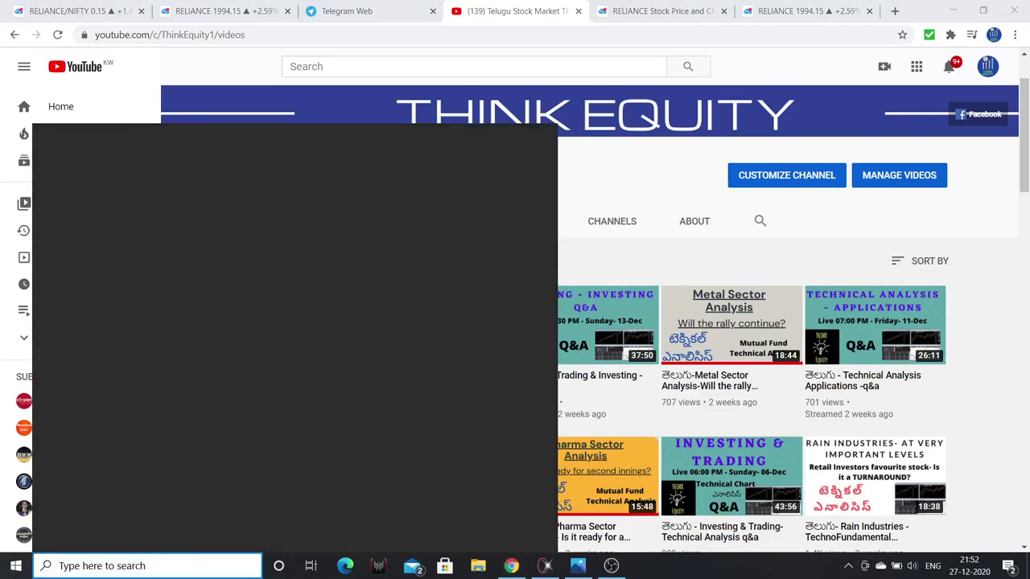
text(tu)
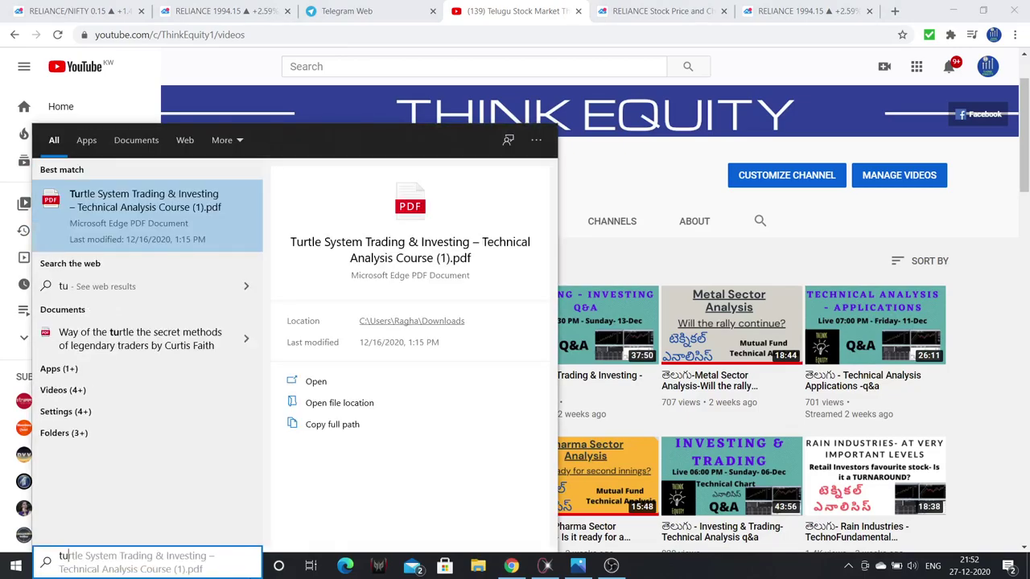
- Open the Turtle System course PDF, scroll through its modules, then minimize Edge
click(198, 215)
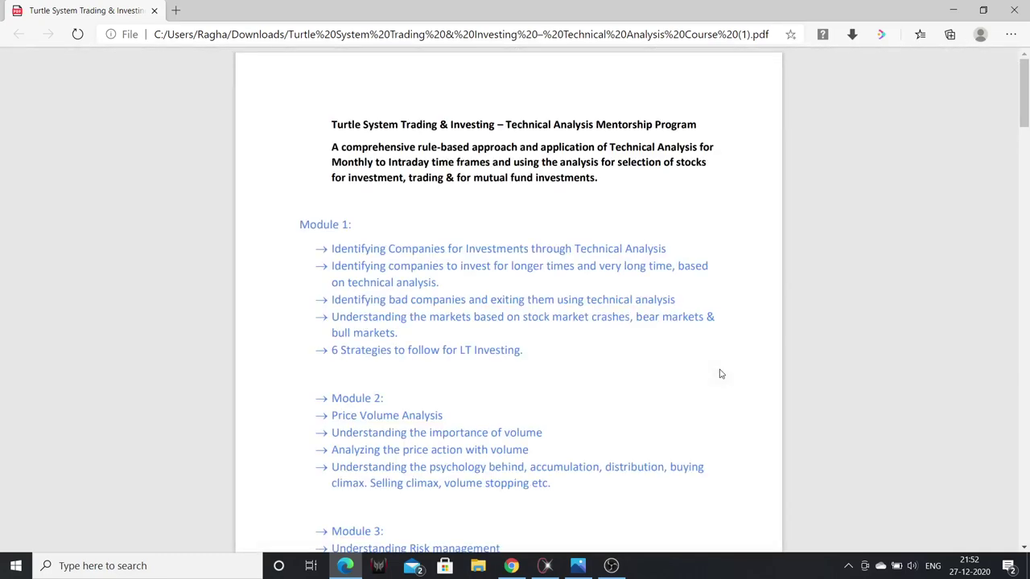
scroll(696, 364, down, 15)
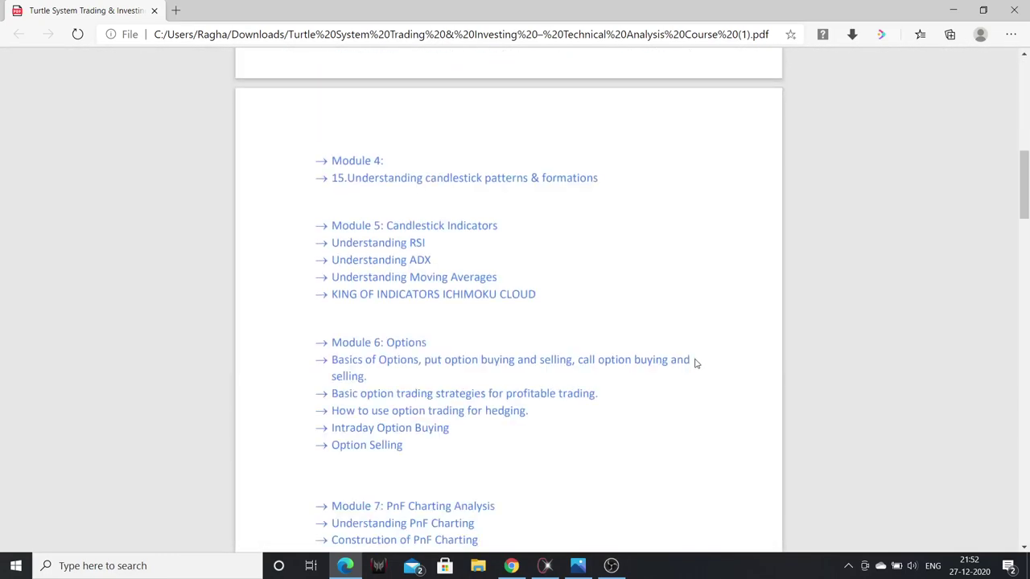
scroll(696, 363, down, 6)
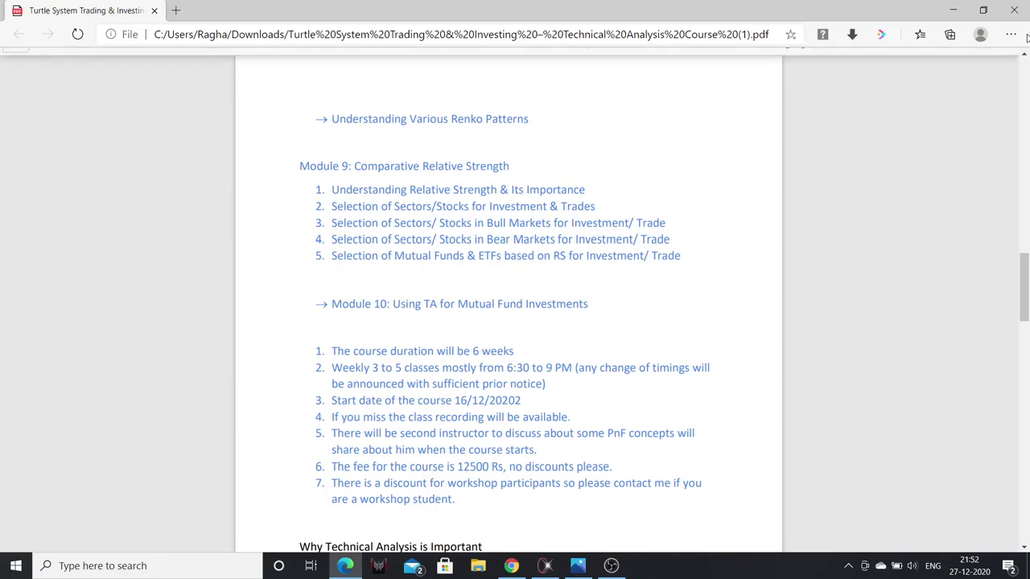
click(948, 10)
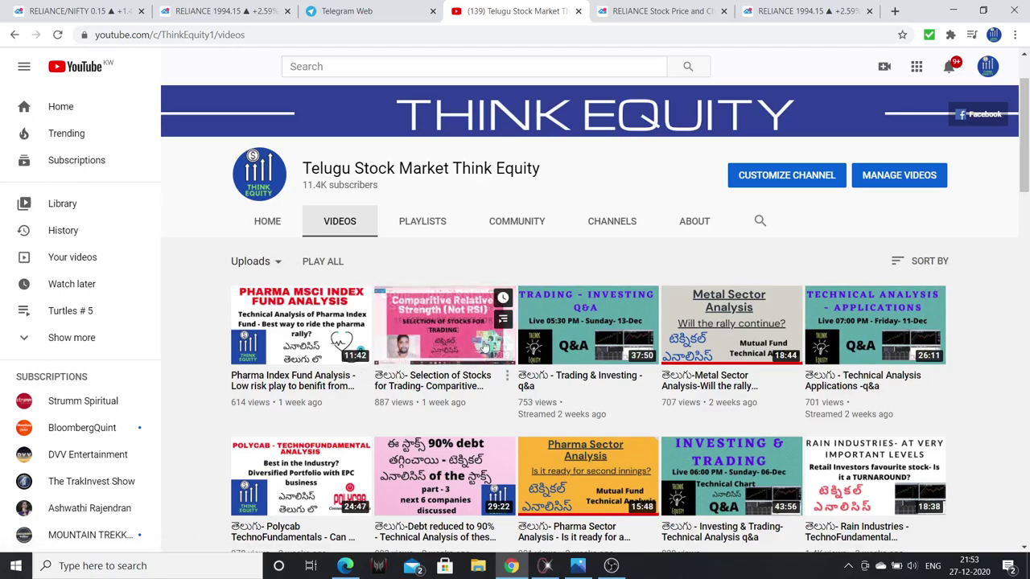
- In Telegram Web, scroll up through the Think Equity channel's older posts
click(374, 11)
scroll(696, 342, up, 5)
scroll(696, 341, up, 10)
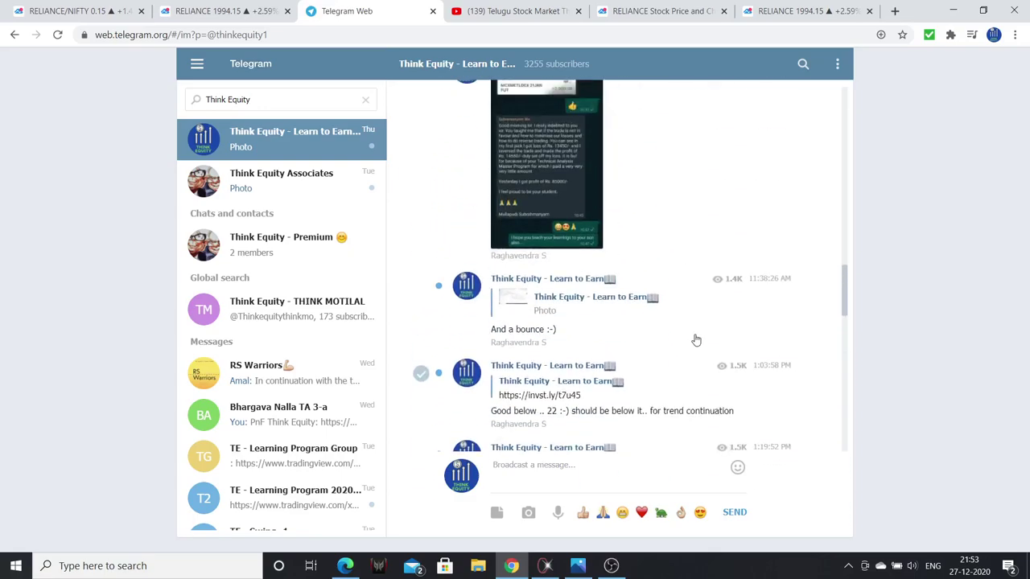
scroll(696, 331, up, 10)
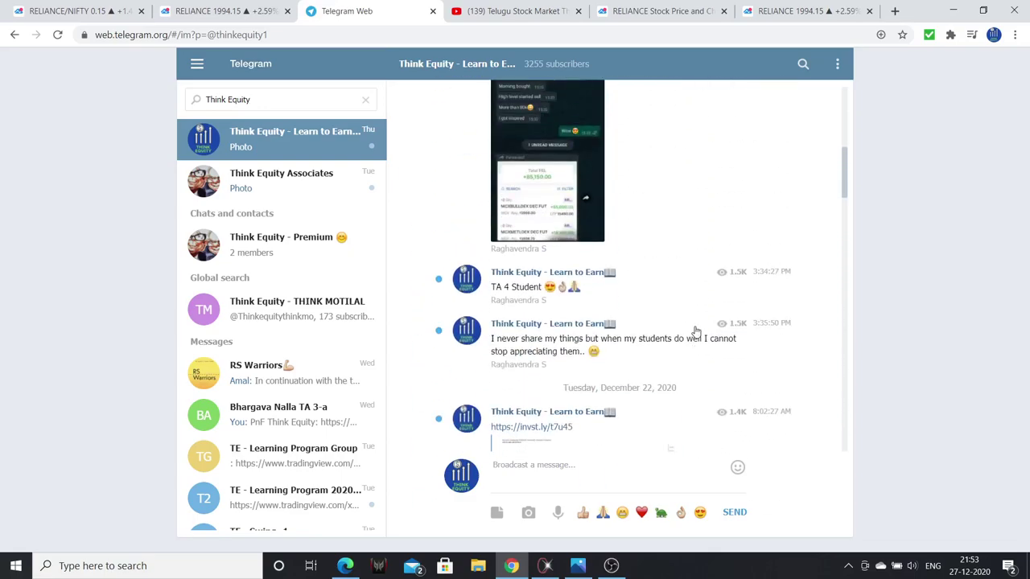
scroll(695, 332, up, 10)
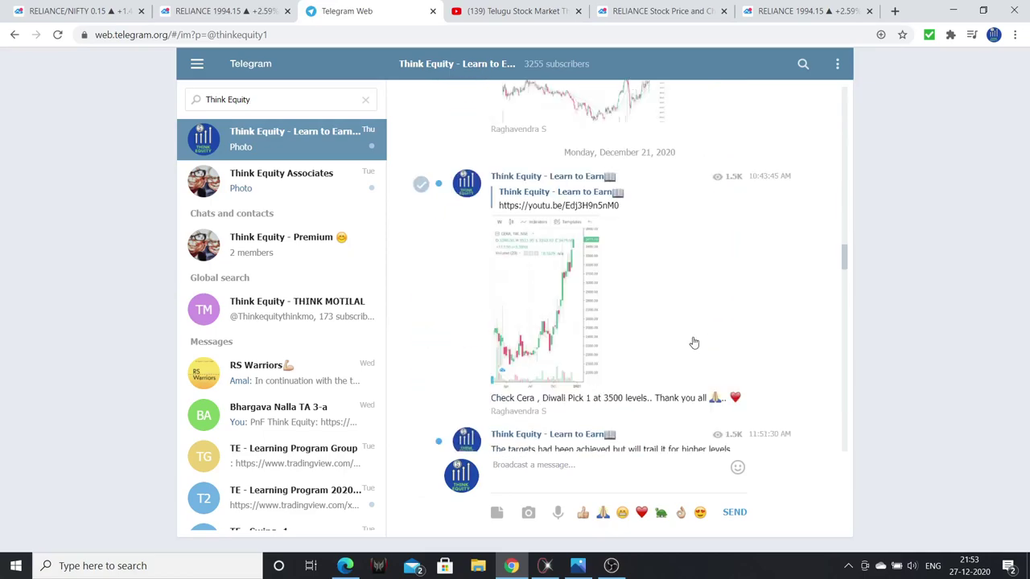
scroll(692, 344, up, 3)
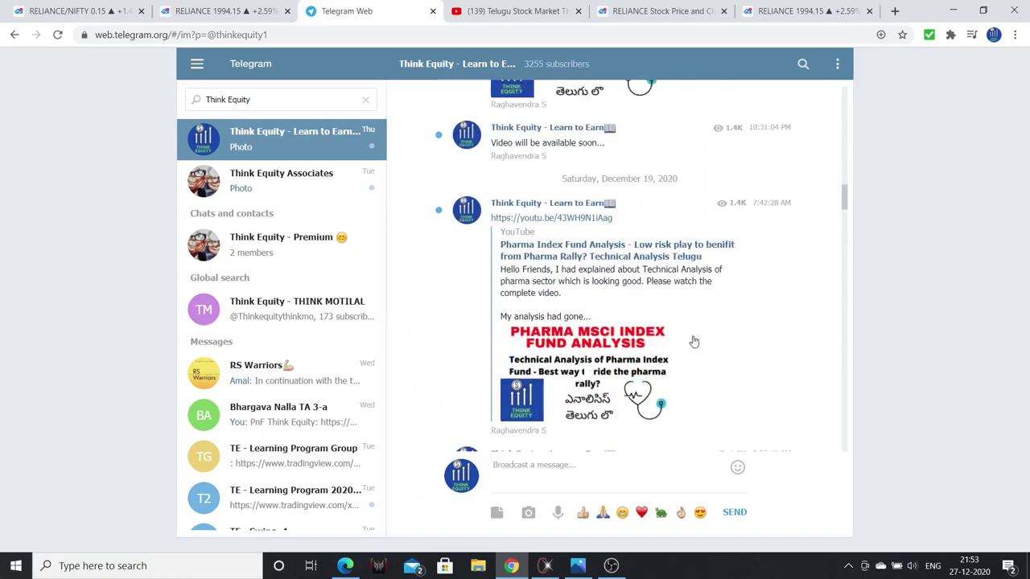
scroll(563, 314, down, 3)
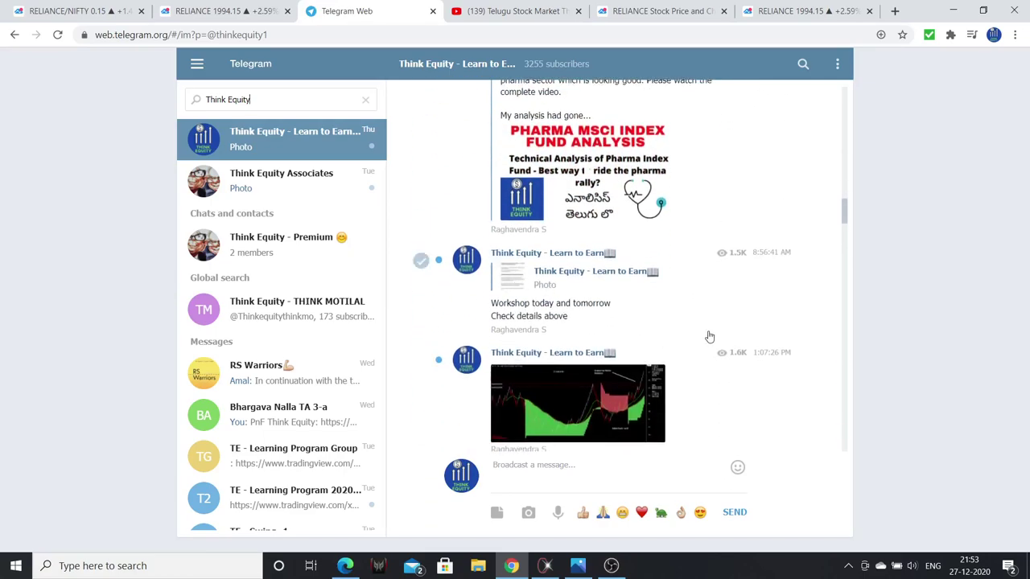
scroll(708, 345, up, 8)
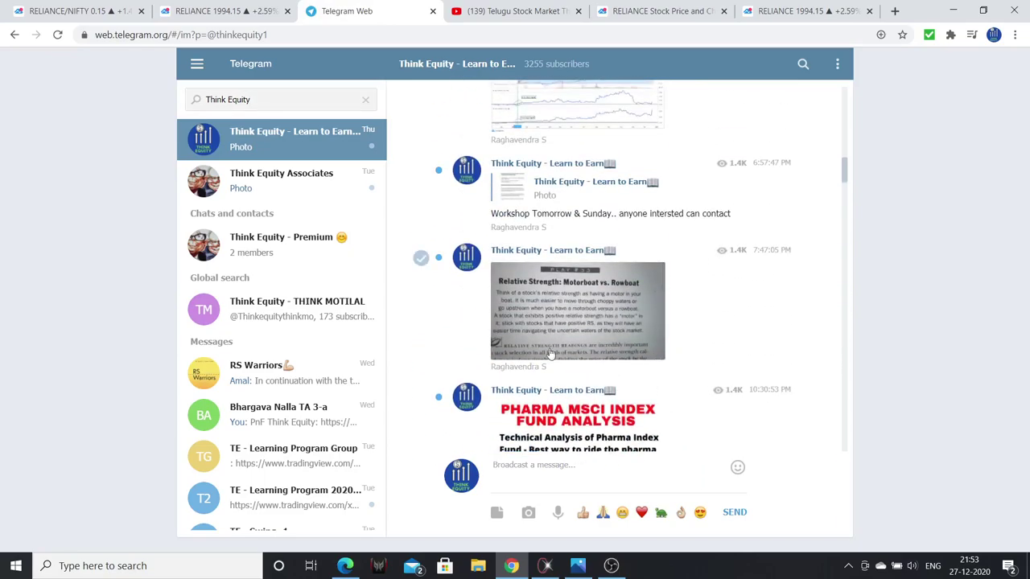
- View the Relative Strength photo and the previous chart, then keep browsing older posts
click(551, 354)
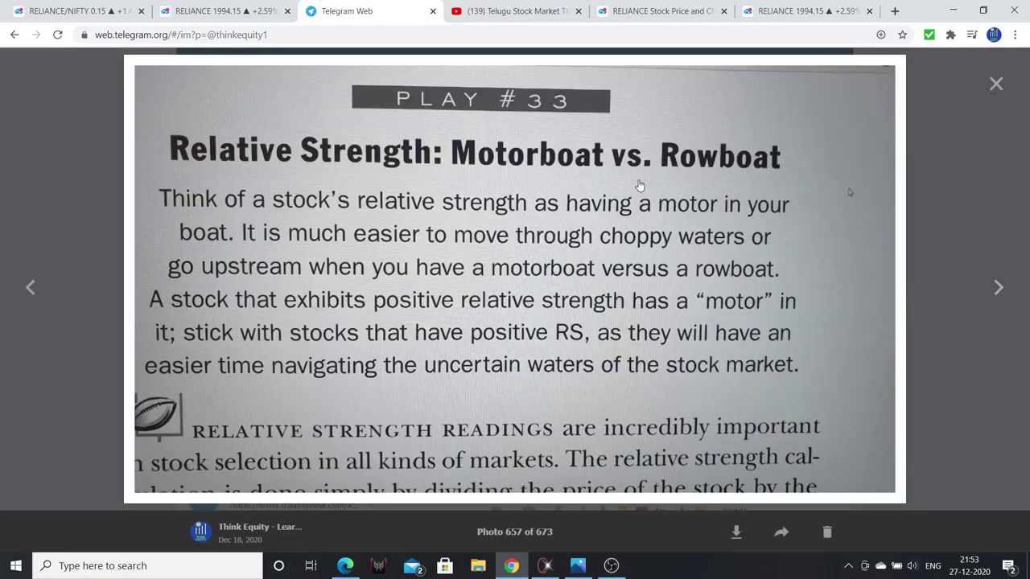
click(40, 193)
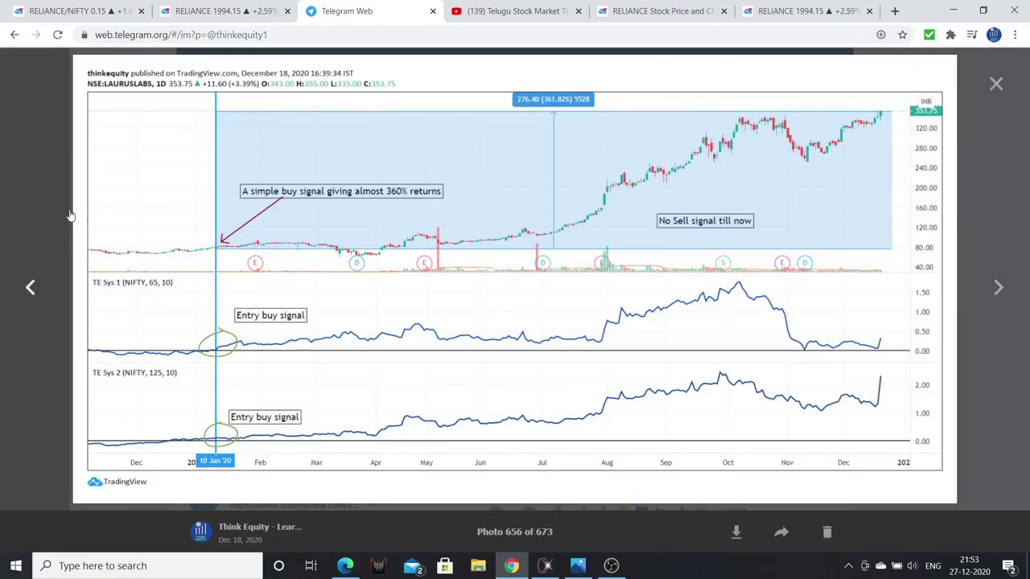
click(998, 84)
scroll(656, 306, up, 8)
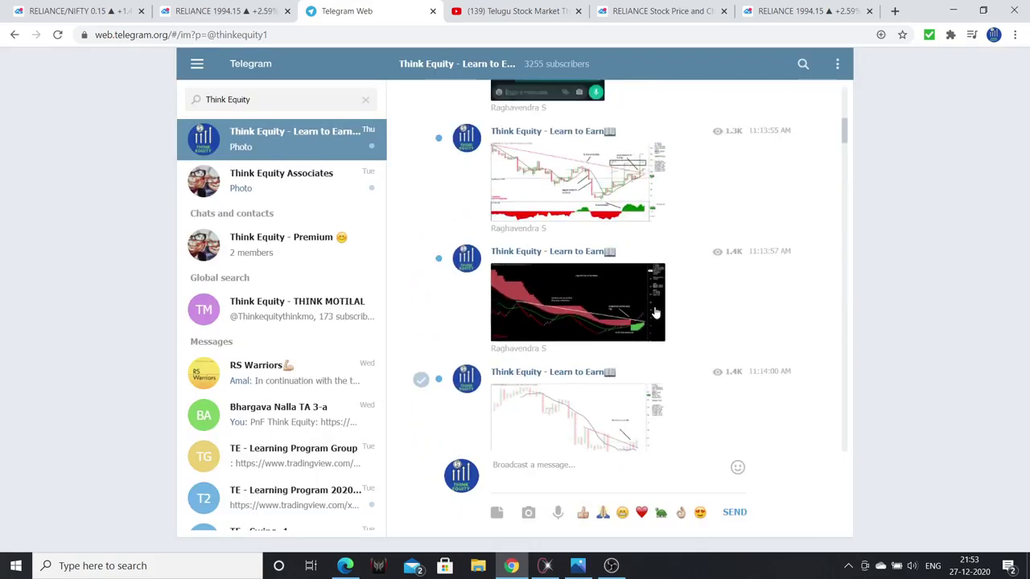
scroll(656, 312, up, 5)
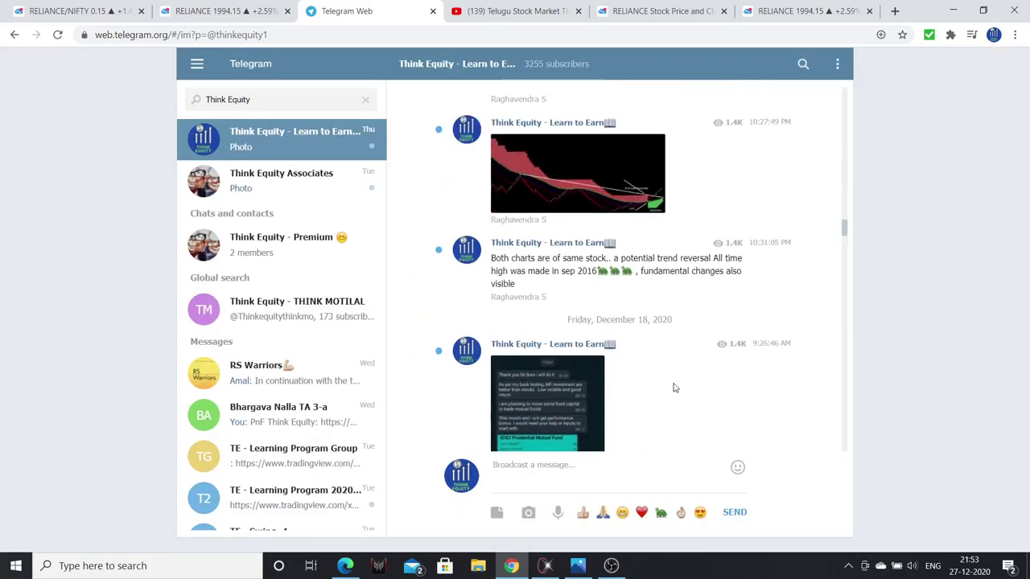
scroll(675, 388, down, 2)
scroll(696, 413, up, 3)
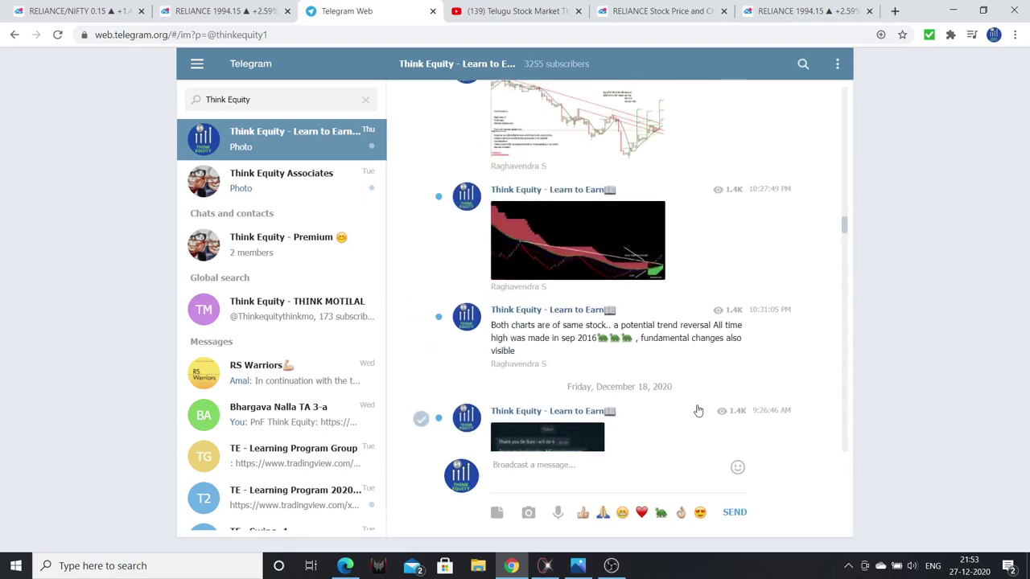
scroll(697, 408, up, 4)
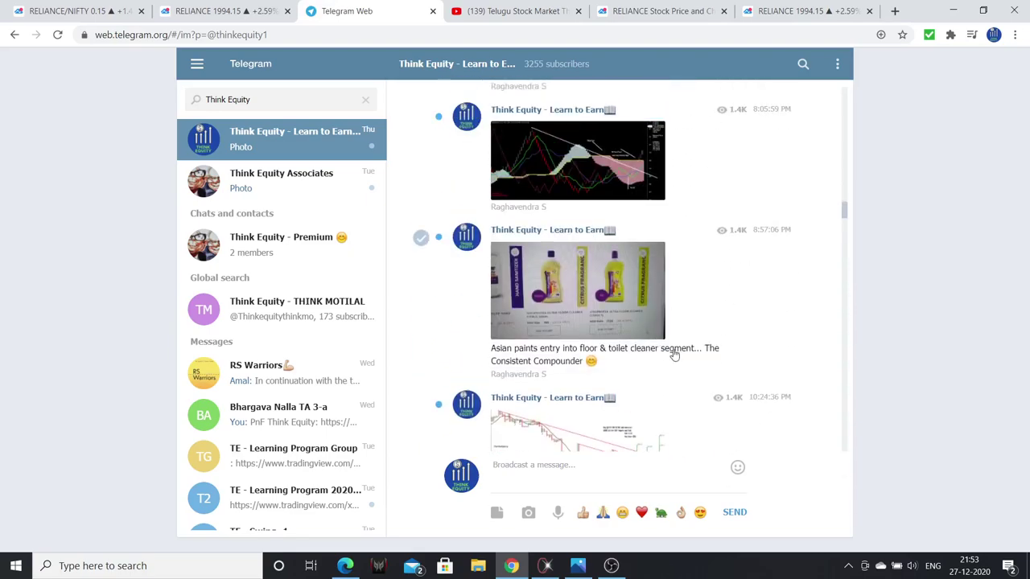
scroll(692, 354, up, 4)
scroll(708, 362, up, 5)
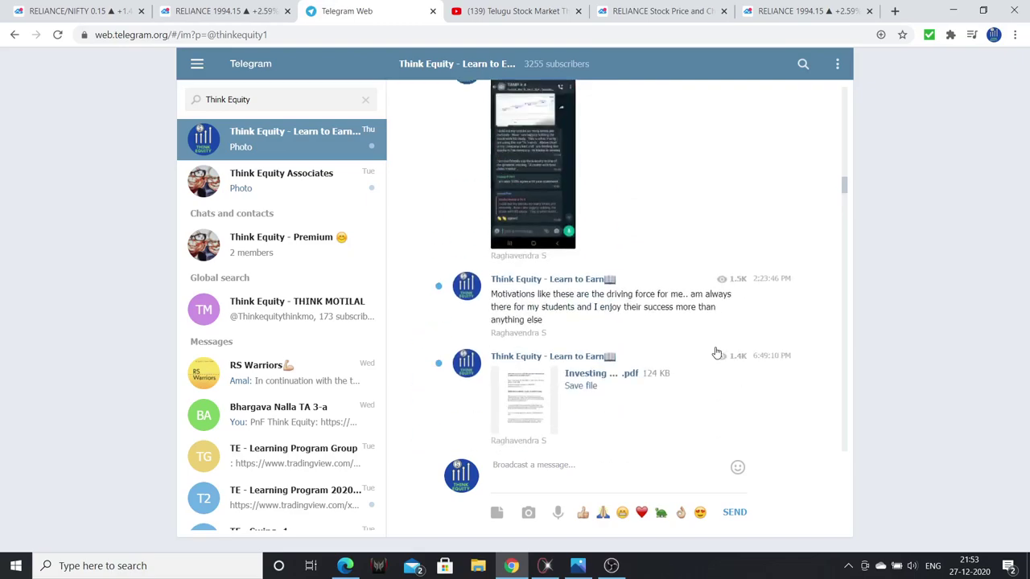
scroll(692, 384, up, 4)
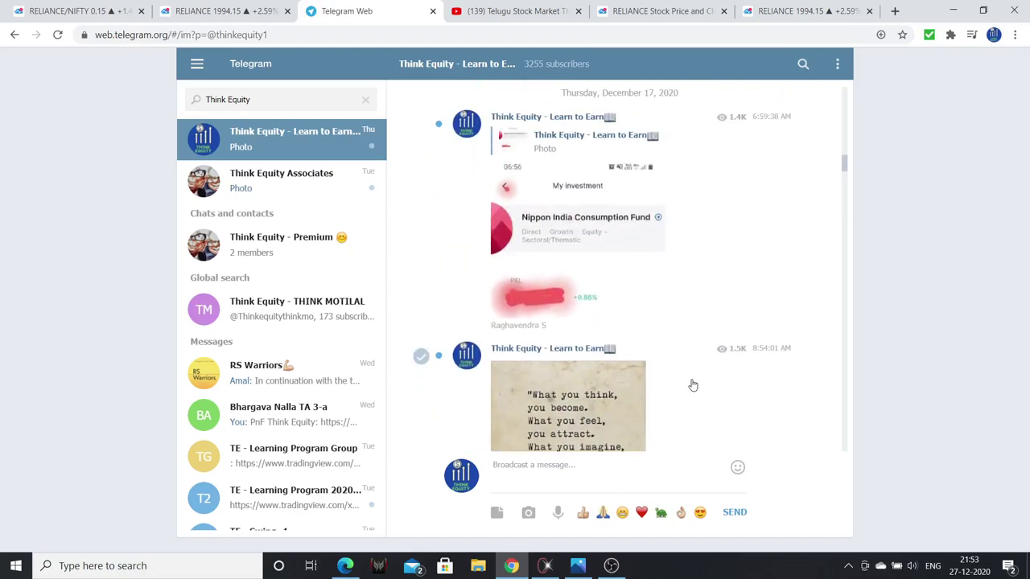
- On the RELIANCE/NIFTY chart, draw a freehand stroke below the RS line, then delete it
click(137, 6)
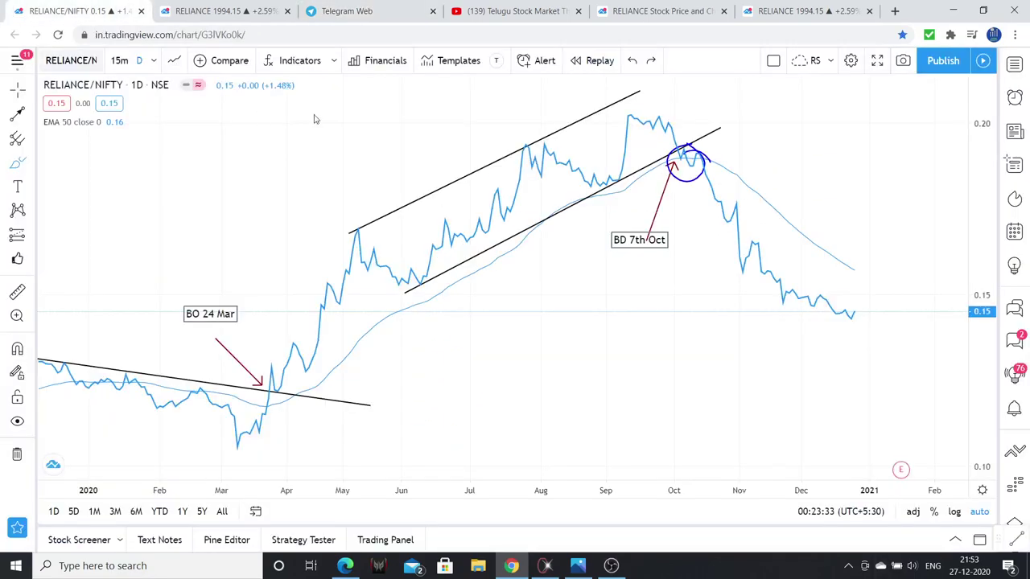
drag(421, 374, 656, 365)
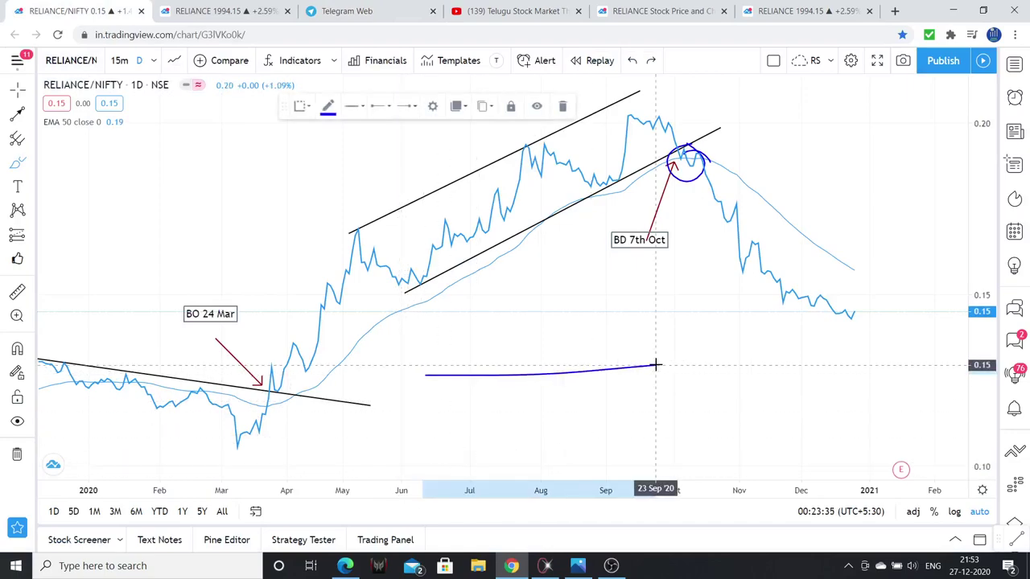
click(562, 105)
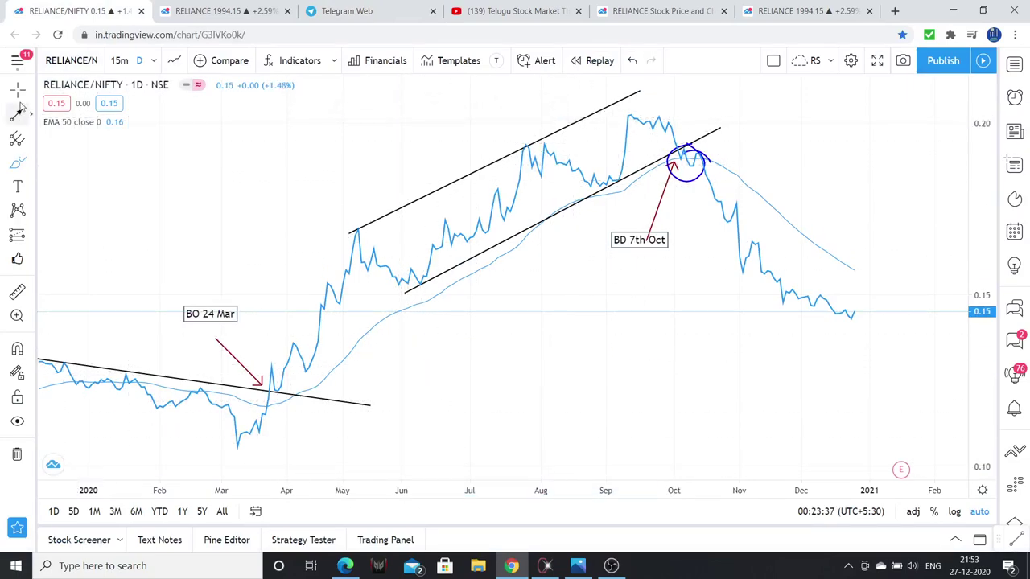
- Pan across earlier and later months and select the black breakout trendline before returning to YouTube
drag(419, 445, 637, 415)
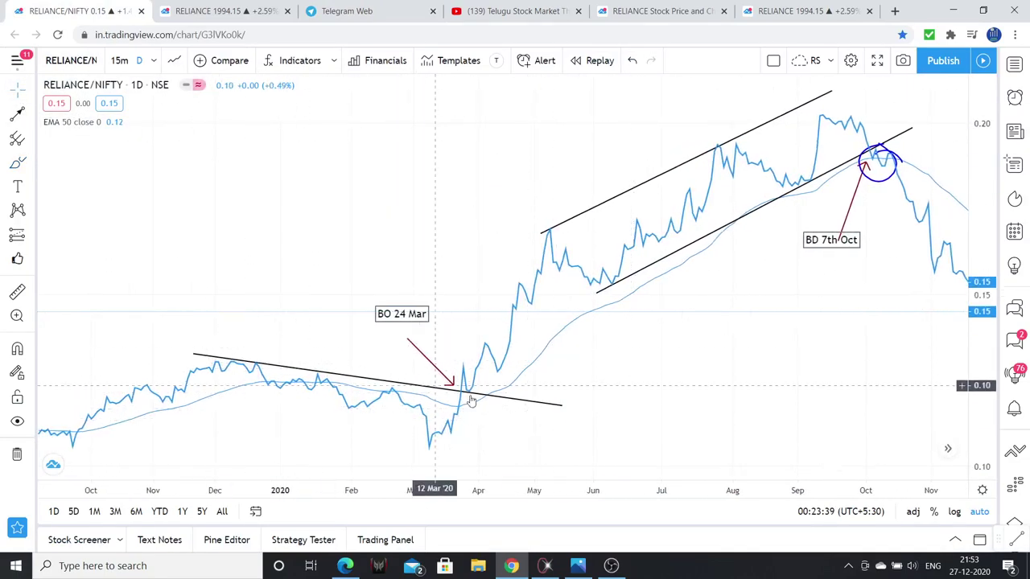
drag(375, 367, 239, 361)
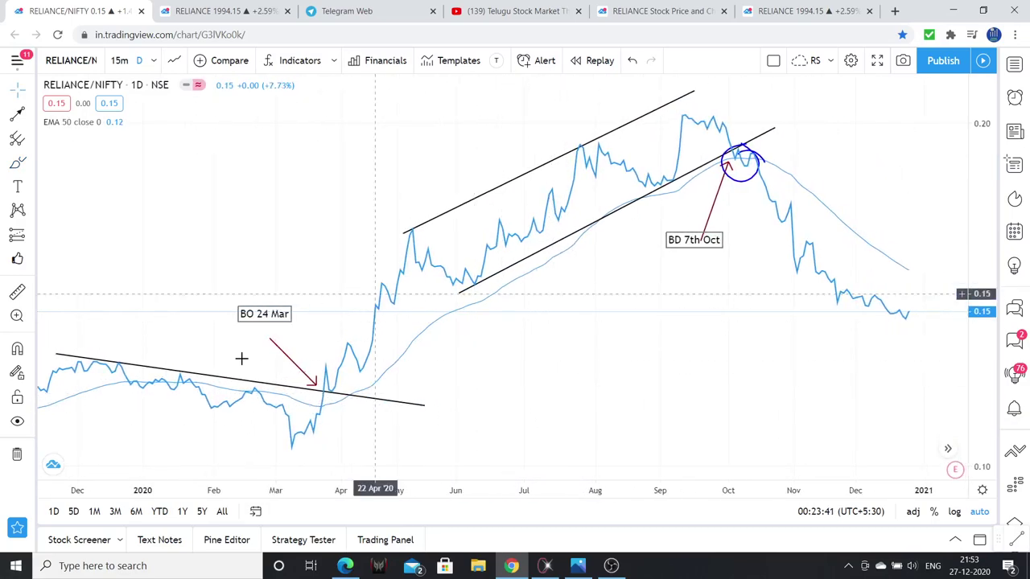
click(325, 393)
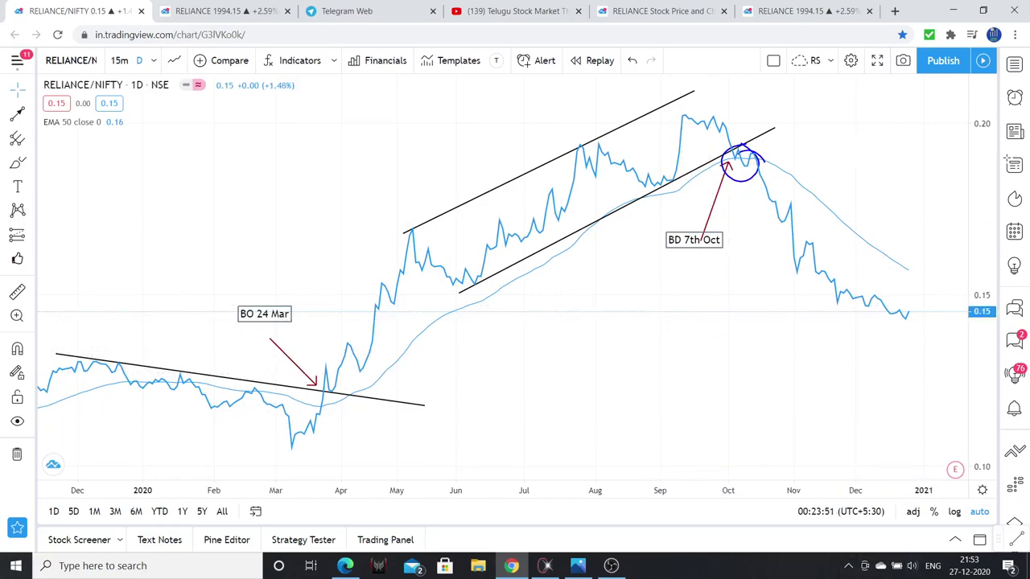
click(515, 11)
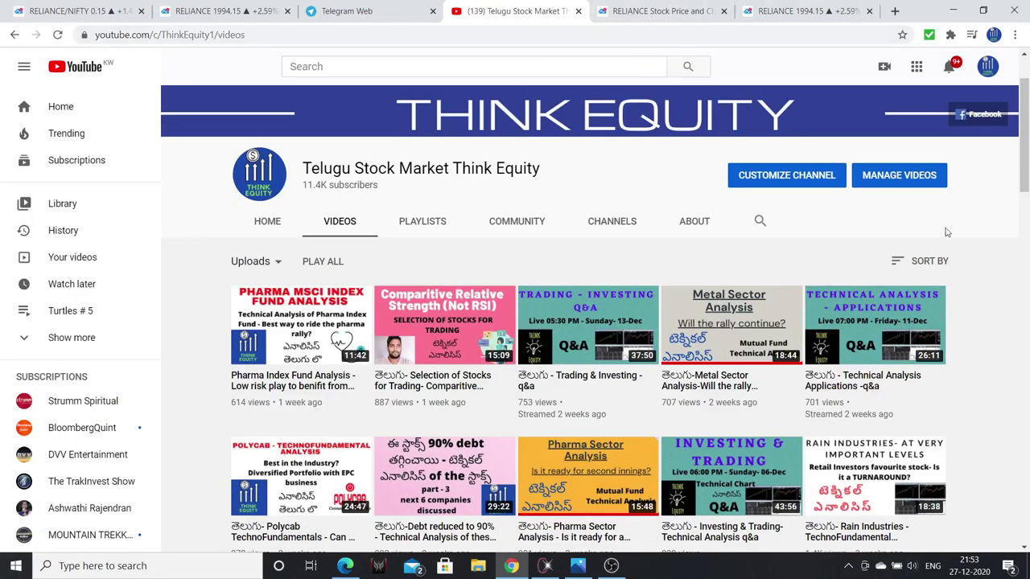
- Bring up the RELIANCE daily candlestick chart and scroll through its price history
click(76, 11)
click(226, 11)
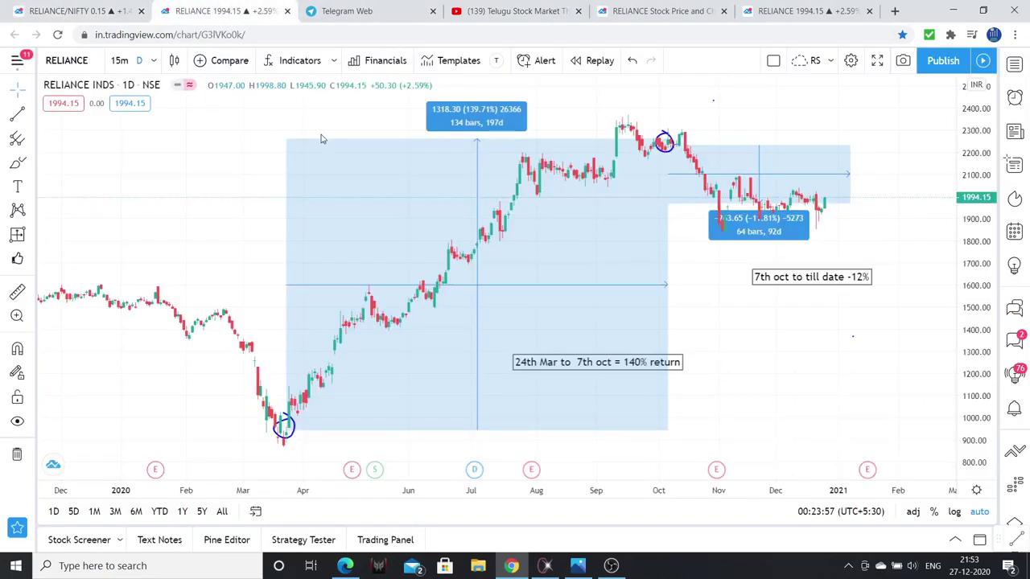
click(804, 11)
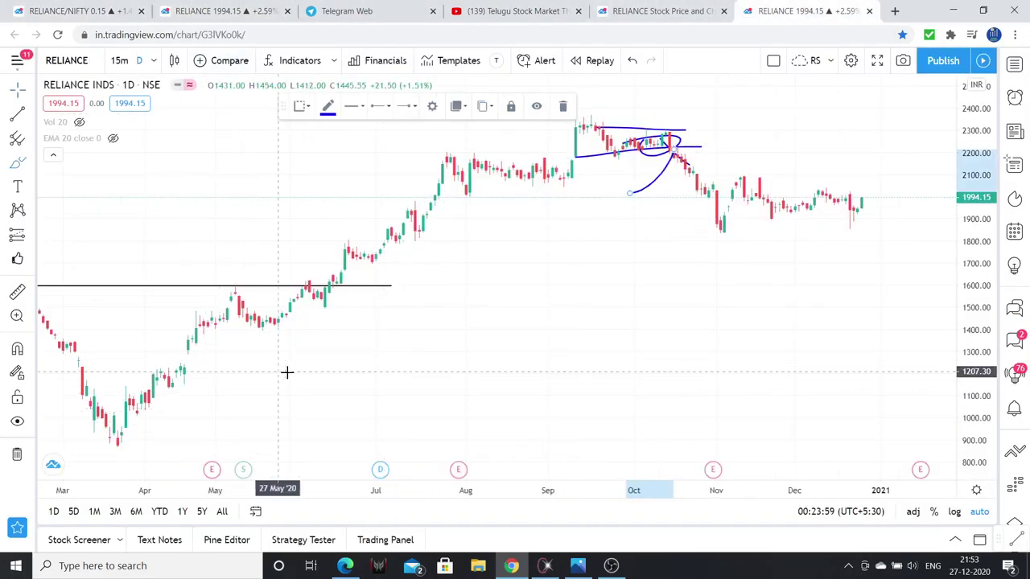
scroll(448, 354, left, 5)
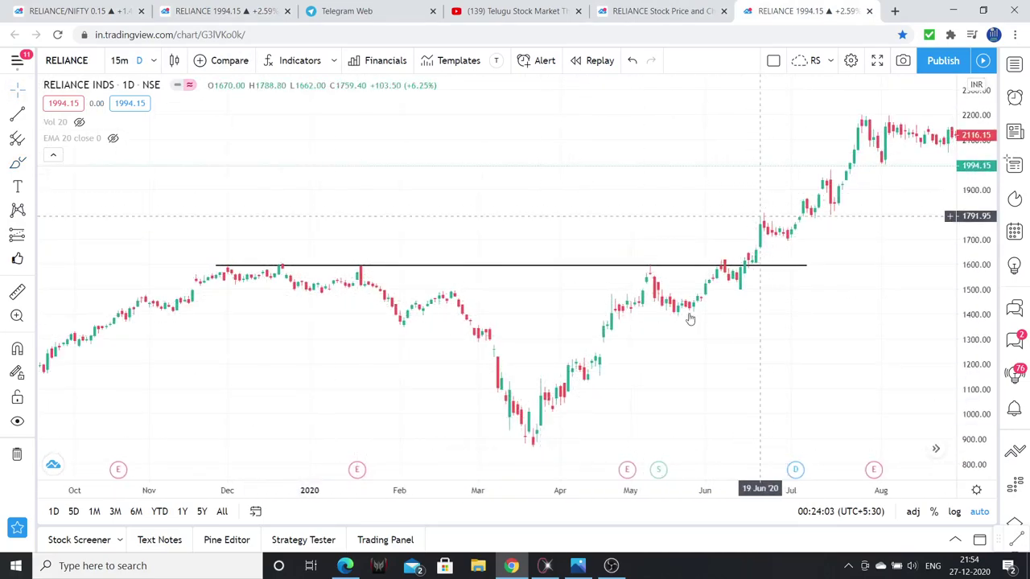
scroll(708, 290, right, 2)
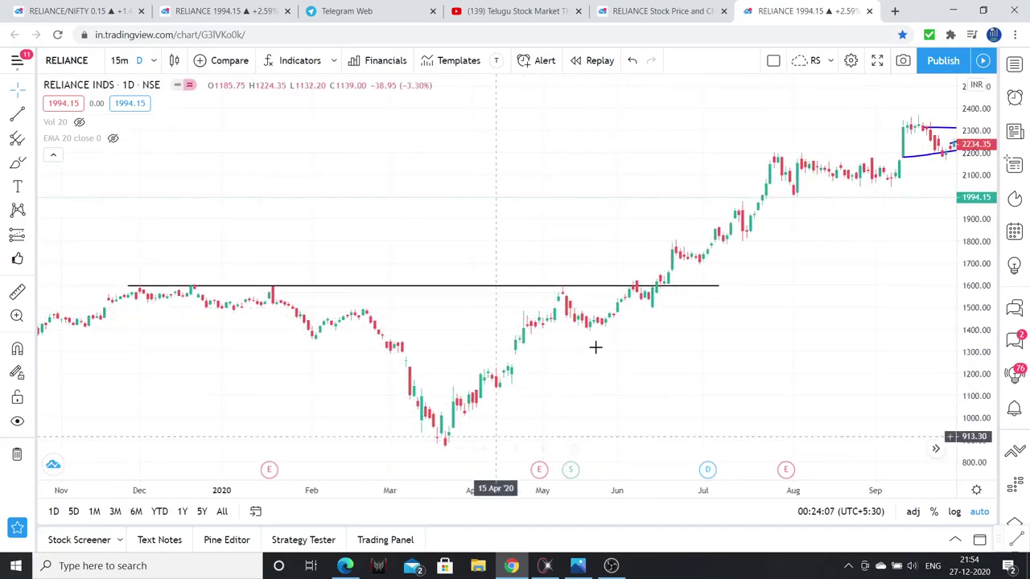
scroll(745, 442, right, 4)
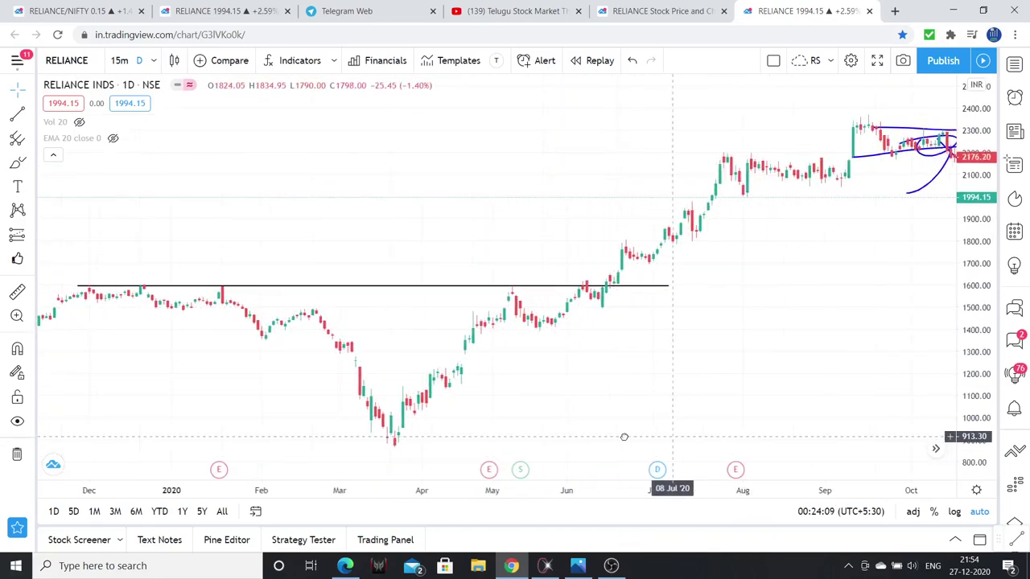